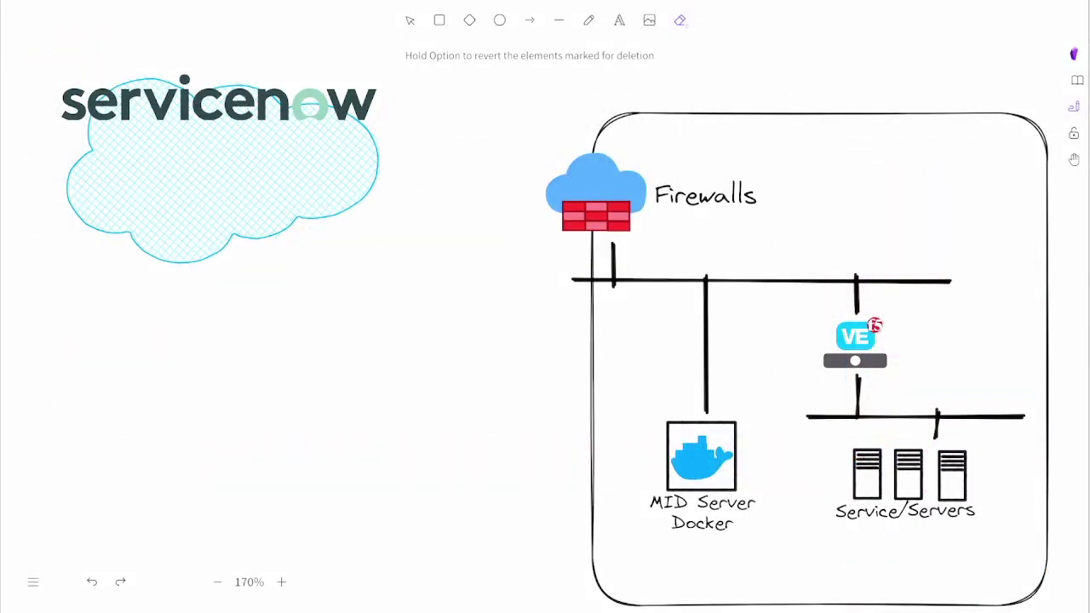
Circle the VE appliance freehand, then erase that circle and return to the pencil.
key(p)
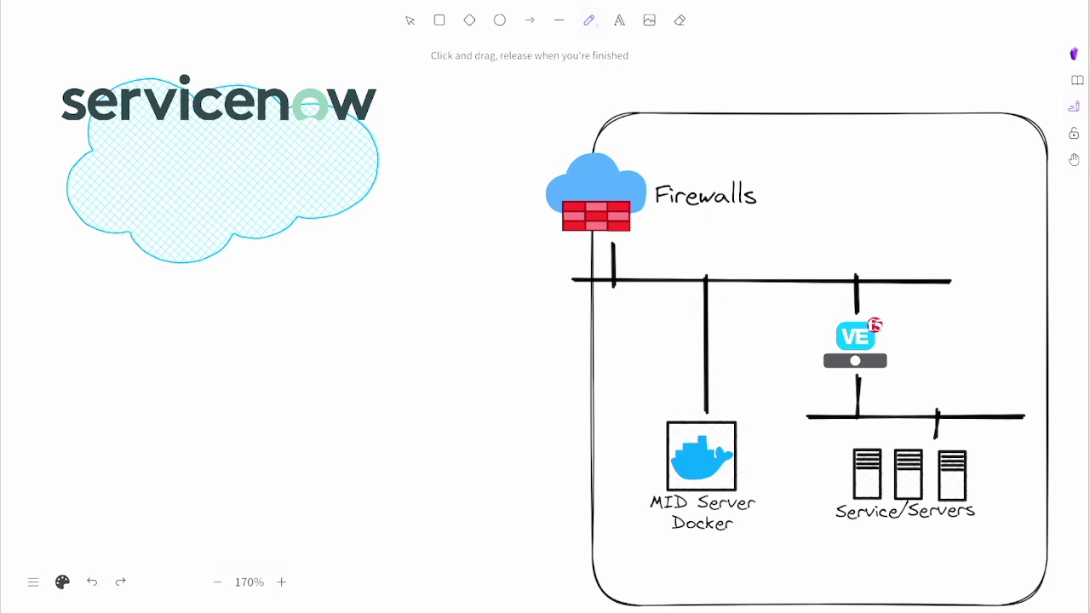
drag(857, 310, 821, 333)
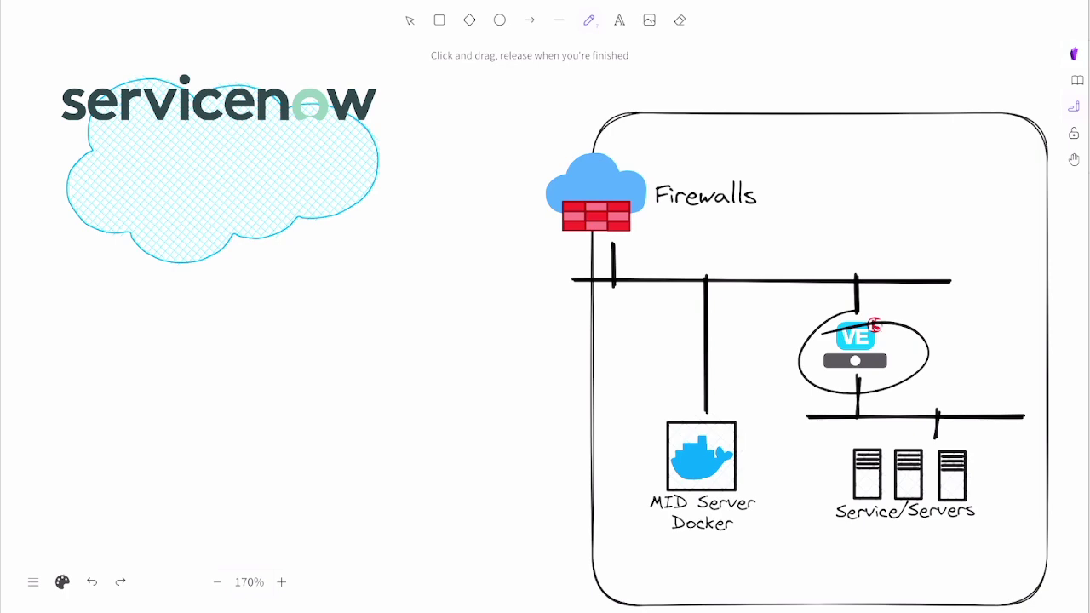
key(e)
click(875, 325)
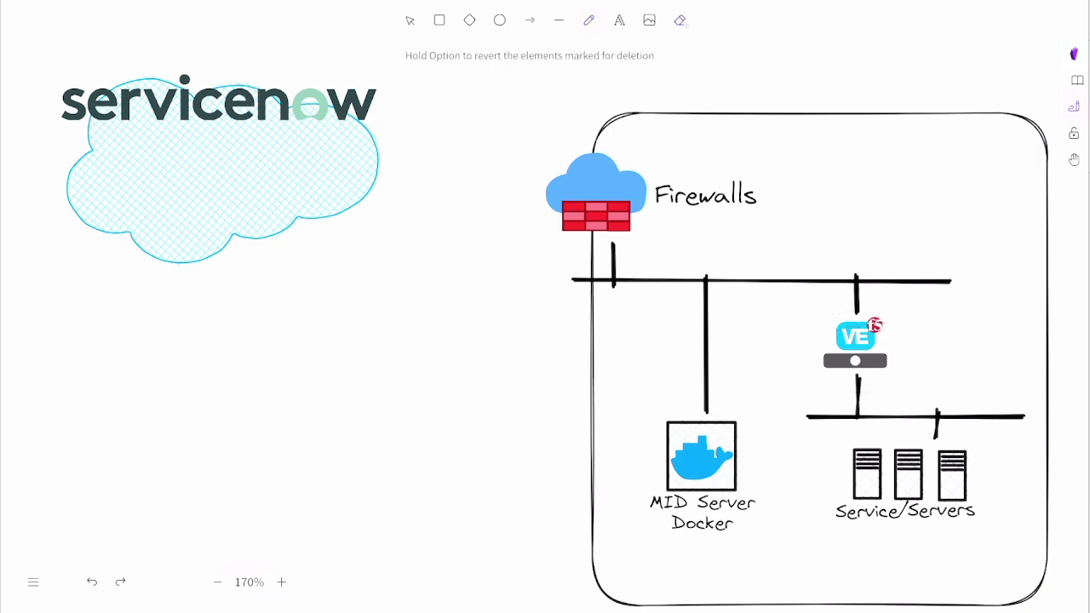
key(p)
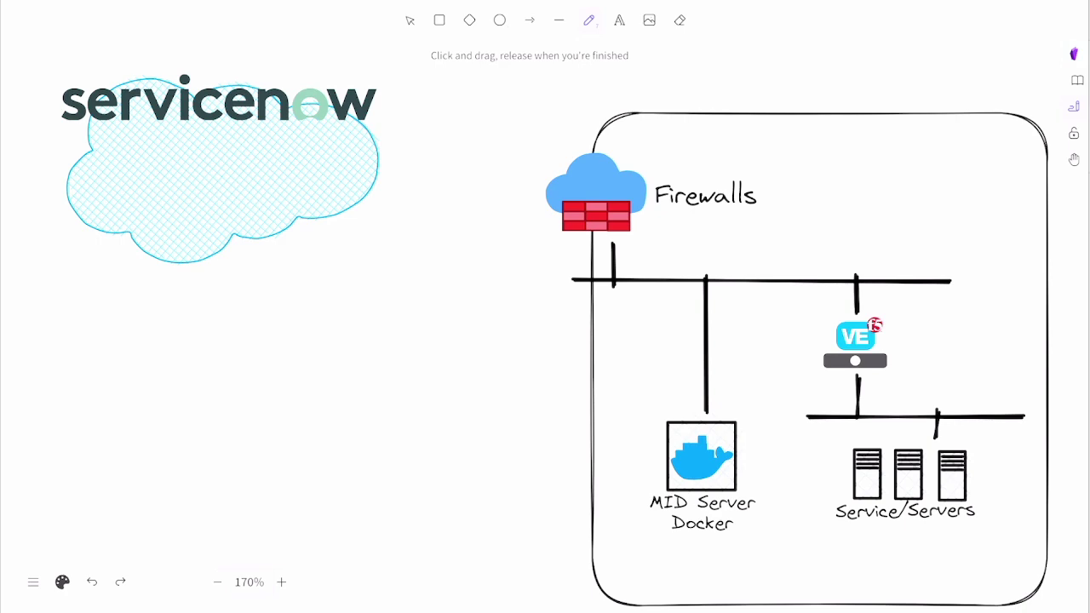
Draw a line right of the VE appliance and a box under the cloud, erasing a stray symbol.
drag(897, 350, 985, 337)
mouse_move(56, 194)
mouse_down()
mouse_move(43, 420)
mouse_move(298, 183)
mouse_move(56, 205)
mouse_move(108, 260)
mouse_move(118, 248)
mouse_move(161, 257)
mouse_up()
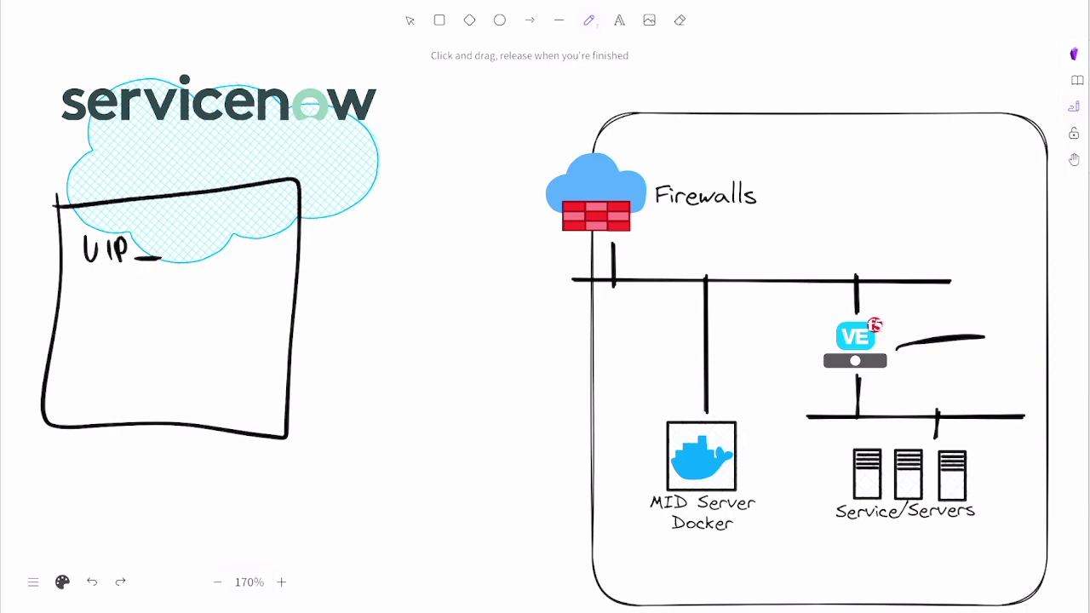
mouse_move(265, 195)
mouse_down()
mouse_move(248, 215)
mouse_move(266, 194)
mouse_up()
mouse_move(266, 193)
mouse_down()
mouse_move(267, 228)
mouse_move(281, 206)
mouse_up()
mouse_move(249, 193)
mouse_down()
mouse_move(278, 219)
mouse_move(253, 217)
mouse_move(281, 212)
mouse_move(255, 227)
mouse_up()
key(e)
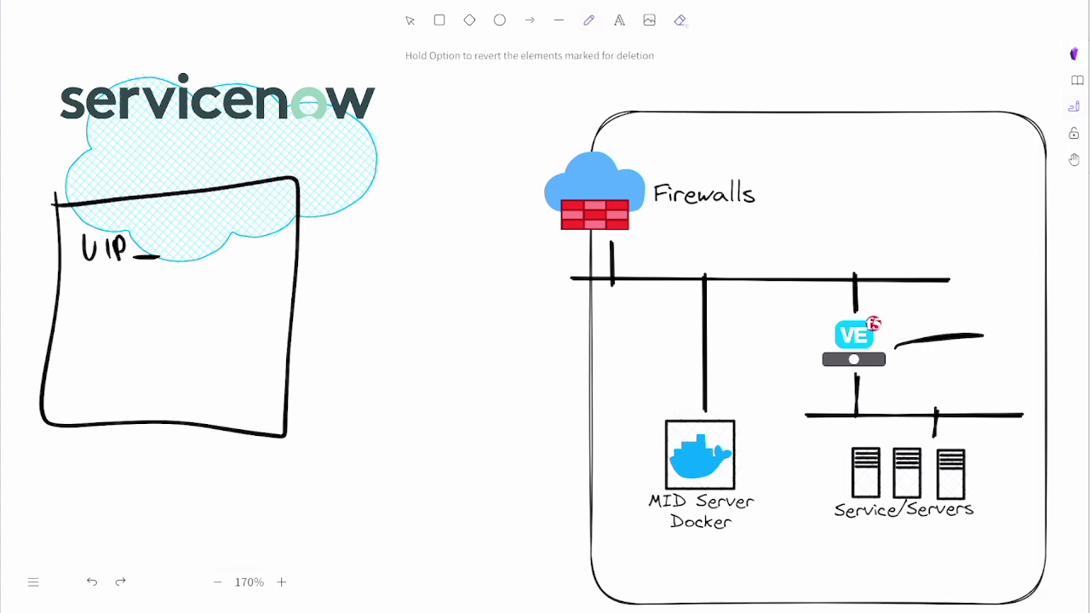
key(p)
Handwrite underlined Pool and Members labels with three blank entry lines in the box.
drag(81, 317, 145, 310)
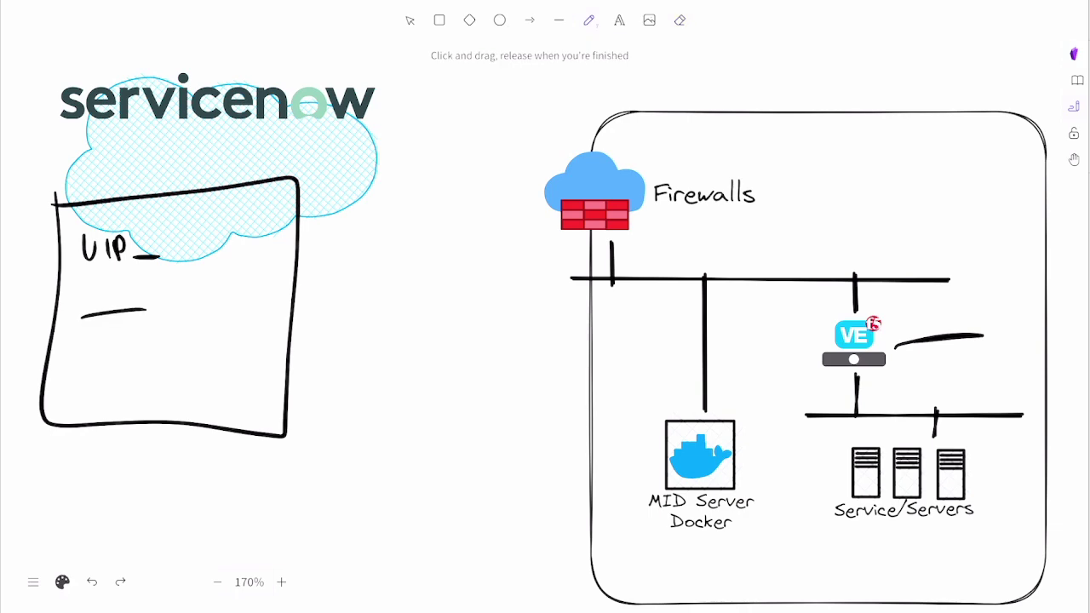
drag(84, 286, 143, 296)
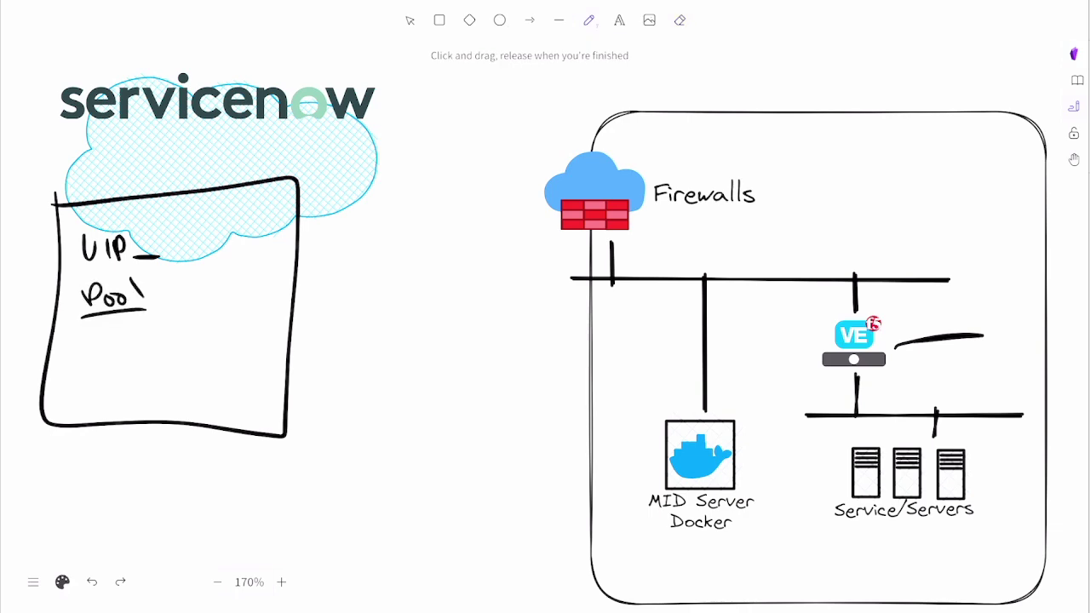
drag(94, 347, 198, 339)
drag(102, 372, 195, 364)
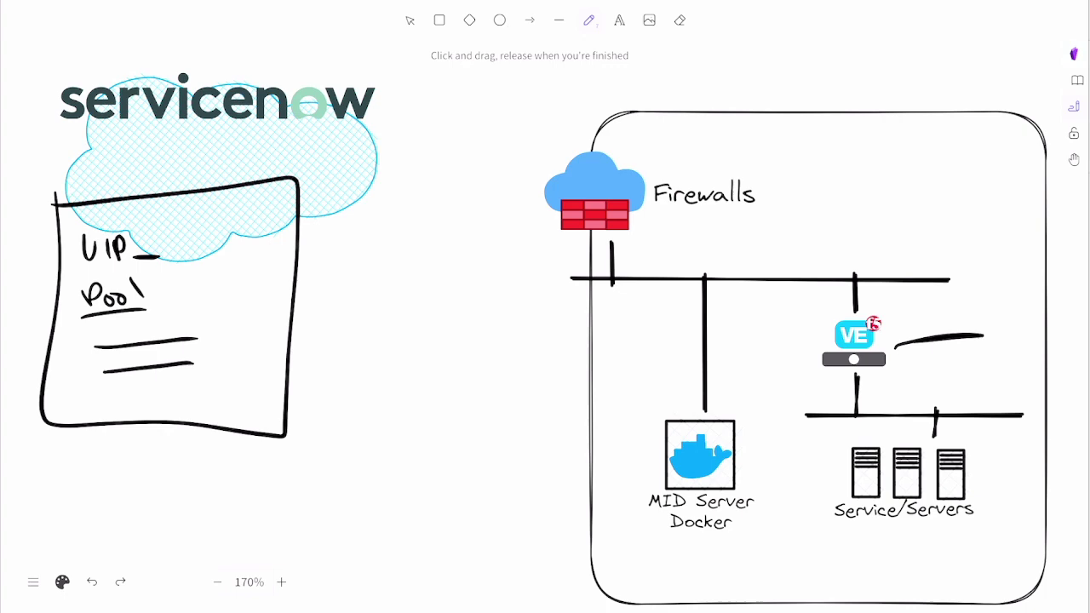
drag(100, 397, 188, 402)
drag(135, 339, 220, 329)
drag(218, 325, 230, 329)
drag(233, 317, 232, 332)
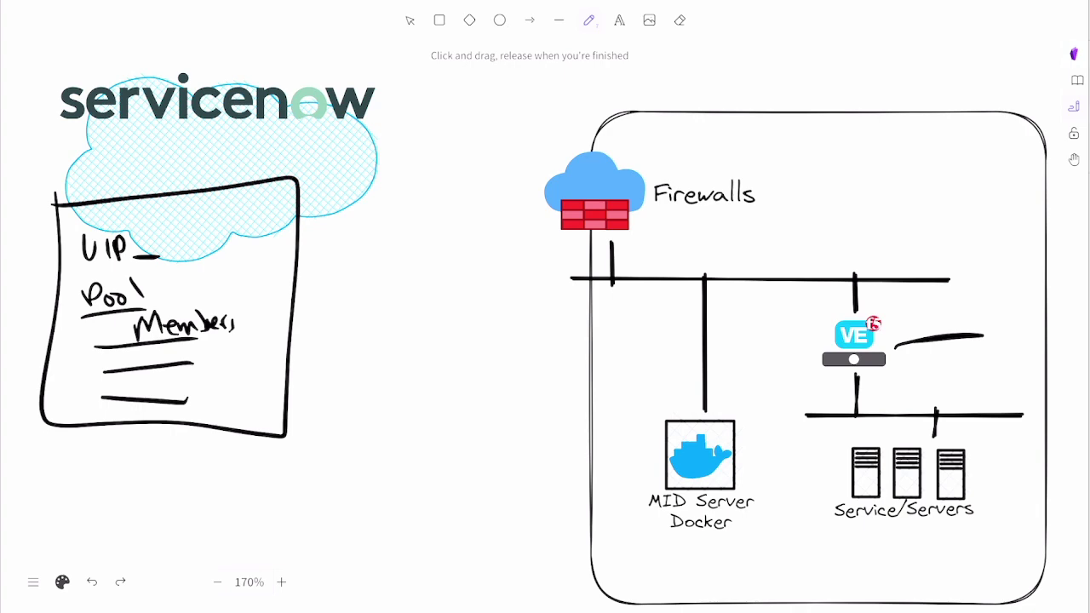
Sketch arrows from the cloud to the MID Server and VE, labelled Rest API.
mouse_move(360, 216)
mouse_down()
mouse_move(697, 400)
mouse_move(619, 399)
mouse_up()
mouse_move(715, 410)
mouse_down()
mouse_move(814, 362)
mouse_move(803, 386)
mouse_up()
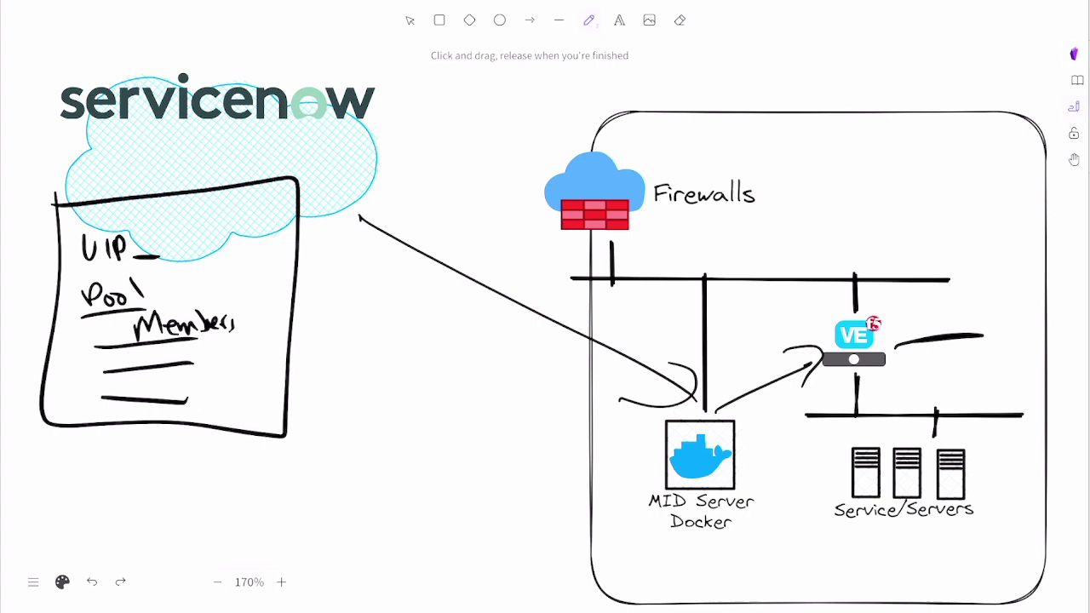
mouse_move(730, 321)
mouse_down()
mouse_move(729, 356)
mouse_move(746, 346)
mouse_up()
drag(767, 308, 764, 345)
mouse_move(766, 327)
mouse_down()
mouse_move(782, 323)
mouse_move(773, 340)
mouse_move(732, 339)
mouse_move(732, 322)
mouse_move(767, 329)
mouse_up()
drag(730, 367, 768, 326)
mouse_move(776, 321)
mouse_down()
mouse_move(778, 348)
mouse_move(734, 293)
mouse_move(755, 314)
mouse_up()
drag(759, 306, 768, 306)
drag(771, 305, 792, 319)
drag(780, 303, 803, 300)
mouse_move(673, 383)
mouse_down()
mouse_move(361, 218)
mouse_move(347, 261)
mouse_up()
drag(363, 216, 429, 216)
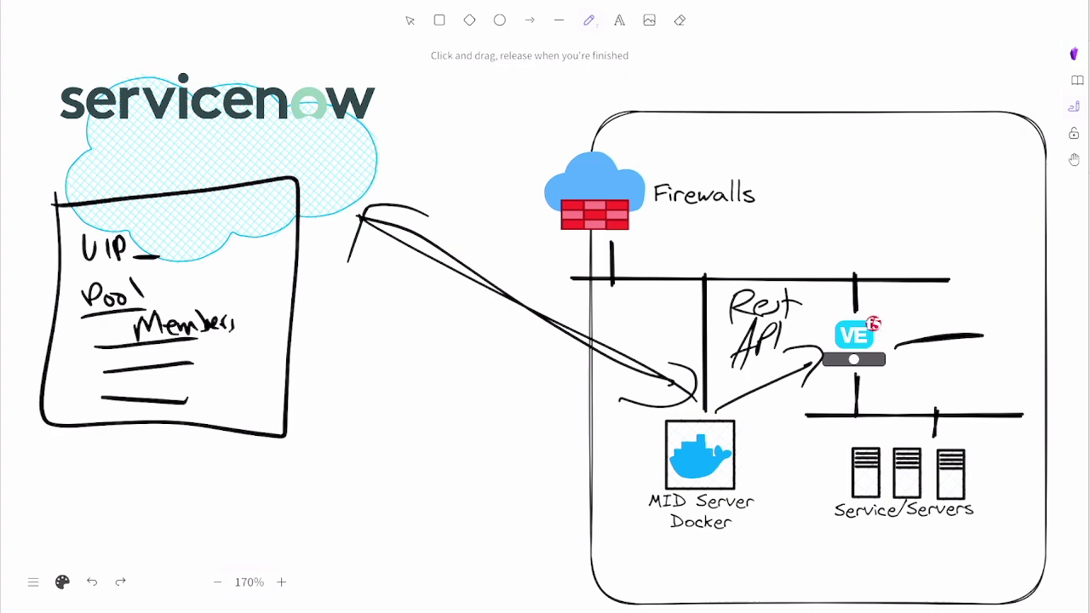
Erase the extra arrows and Rest API label, redraw the cloud–Docker link, and link VE to the servers.
key(e)
drag(510, 298, 734, 308)
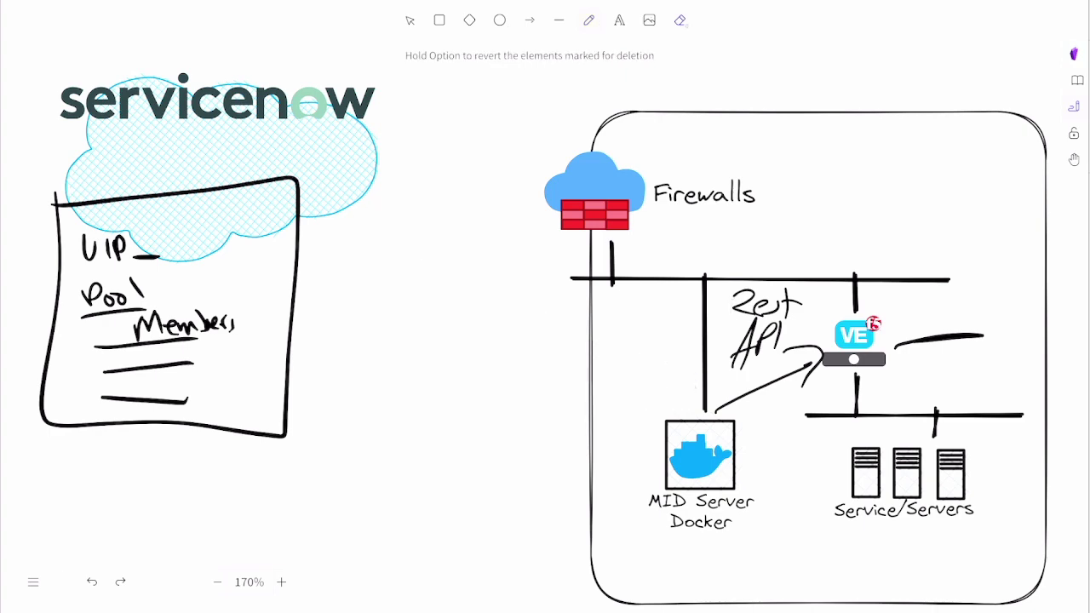
key(p)
mouse_move(396, 209)
mouse_down()
mouse_move(492, 261)
mouse_move(672, 401)
mouse_move(712, 358)
mouse_up()
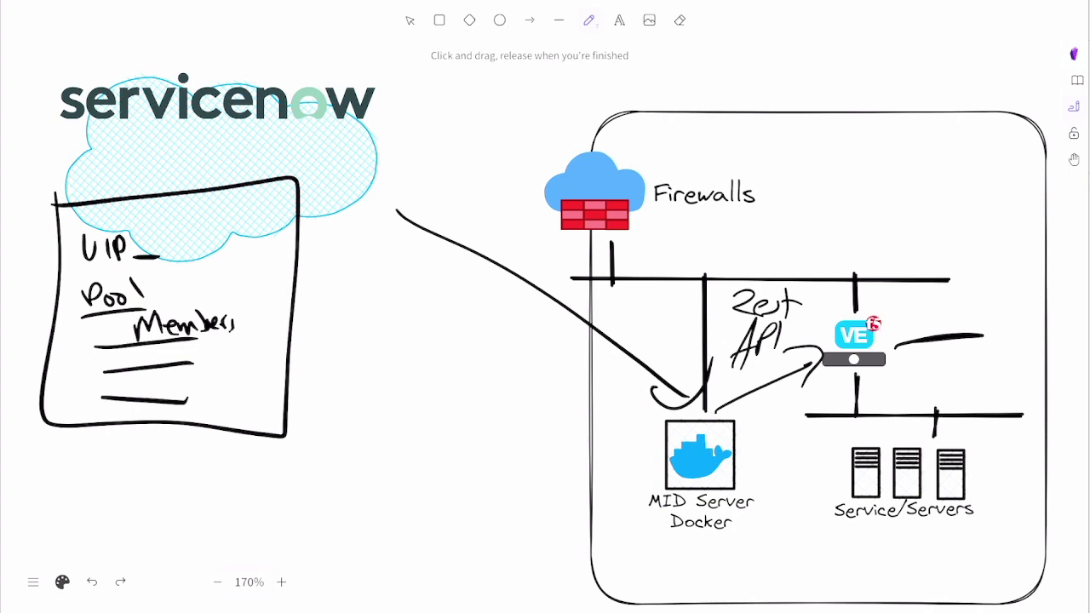
mouse_move(716, 296)
mouse_down()
mouse_move(714, 327)
mouse_move(767, 340)
mouse_move(809, 375)
mouse_move(717, 409)
mouse_move(807, 384)
mouse_up()
key(e)
key(p)
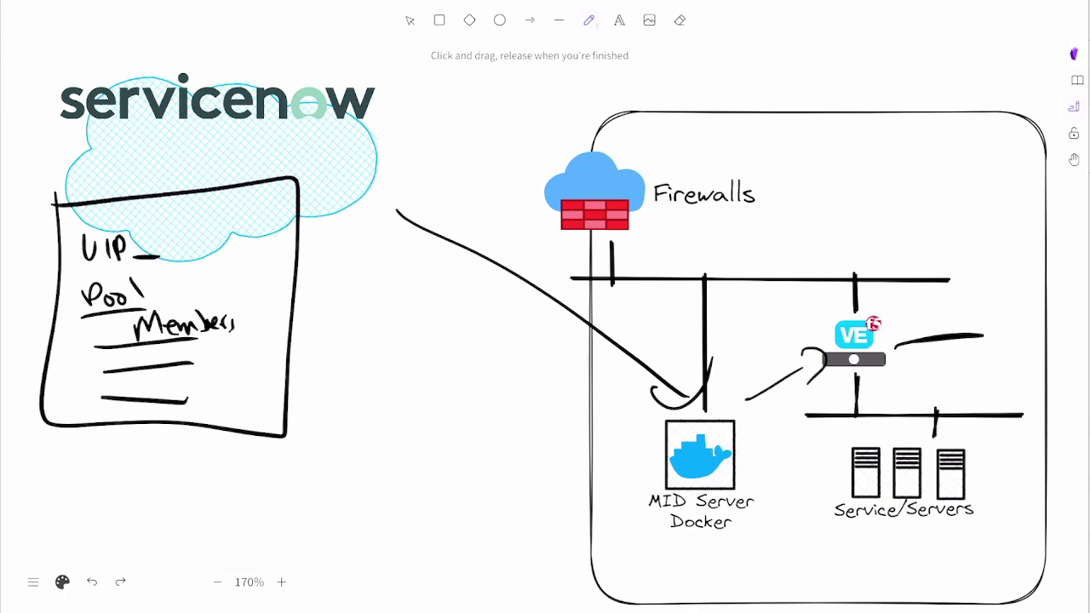
mouse_move(924, 349)
mouse_down()
mouse_move(904, 396)
mouse_move(941, 393)
mouse_up()
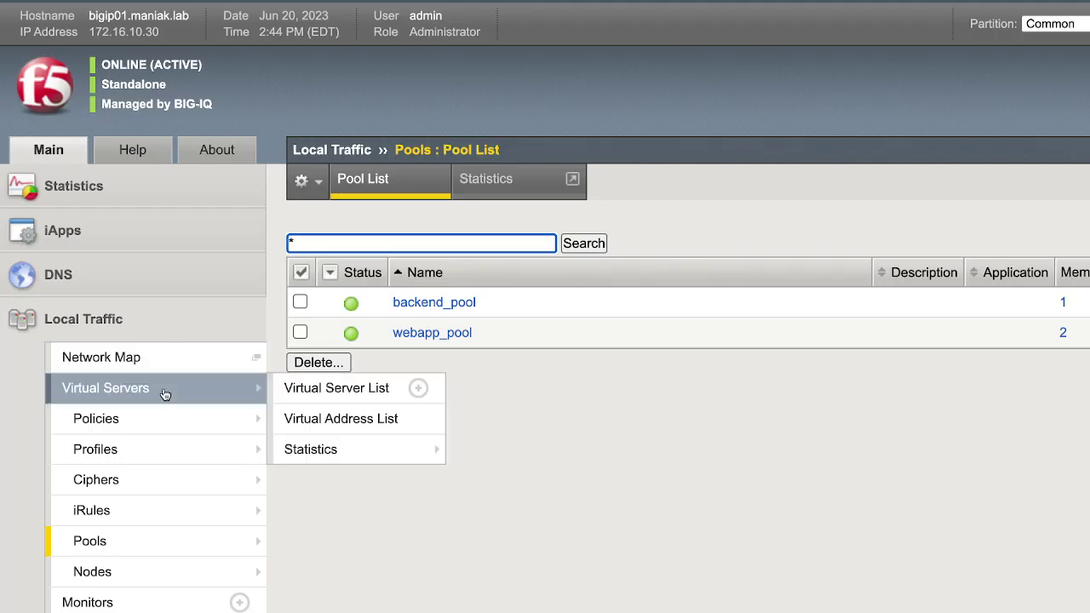
Review the virtual servers and network map, then show the Pool List with backend_pool and webapp_pool.
click(166, 394)
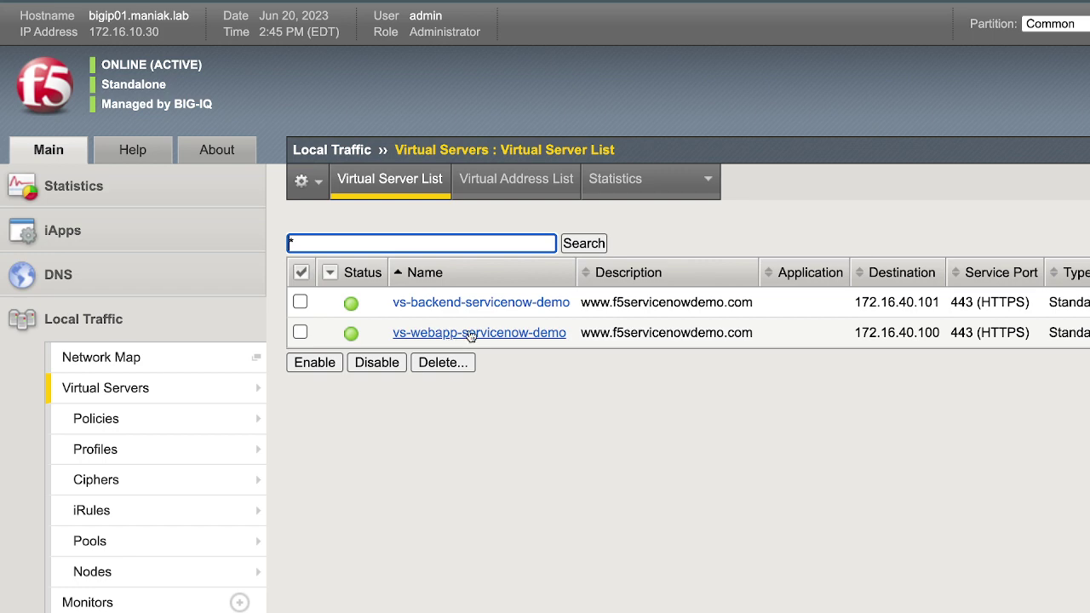
click(163, 364)
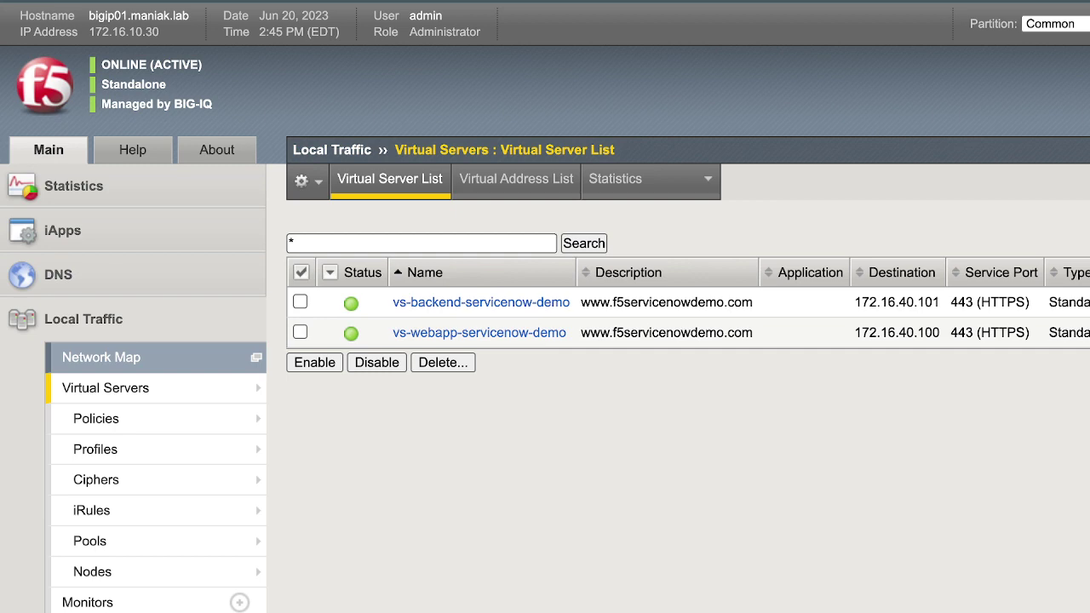
click(90, 540)
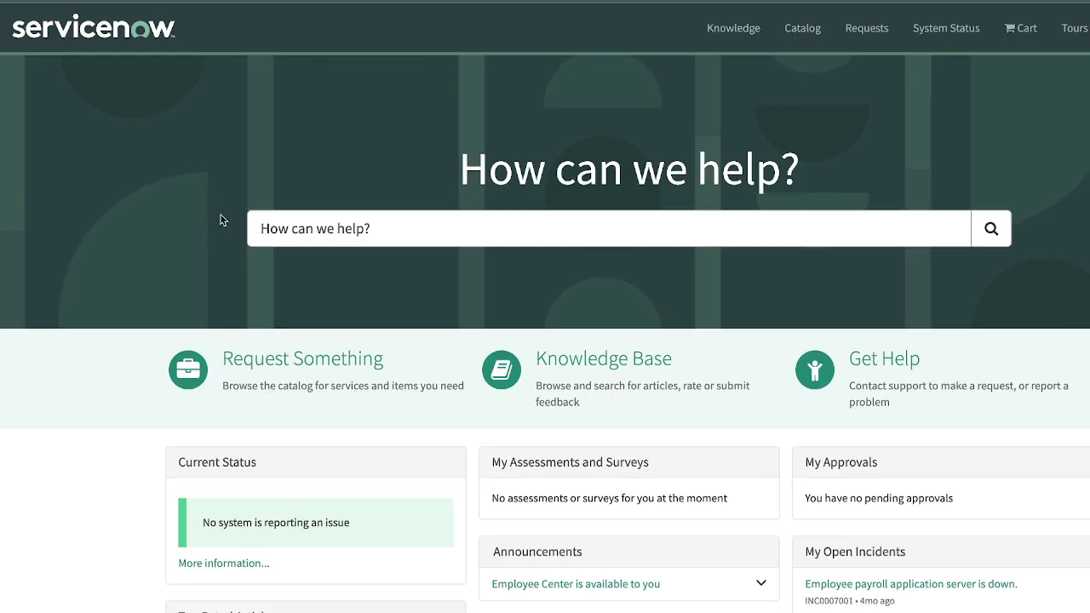
Search the portal for F5, open F5 Virtual Server Pool Modify, and review its Common partition.
scroll(220, 215, down, 1)
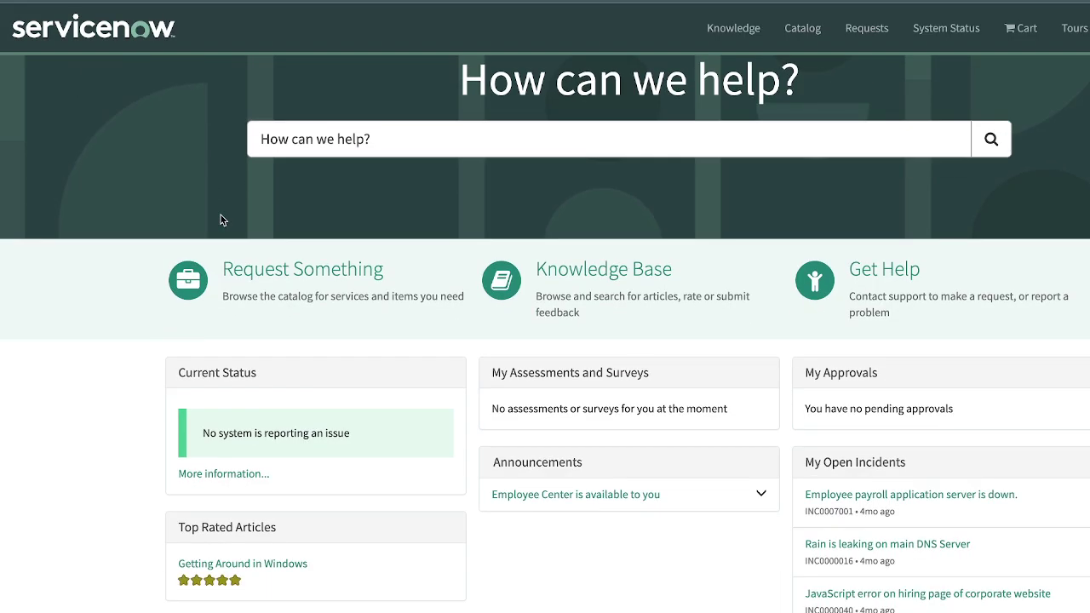
scroll(221, 214, down, 1)
scroll(220, 218, up, 1)
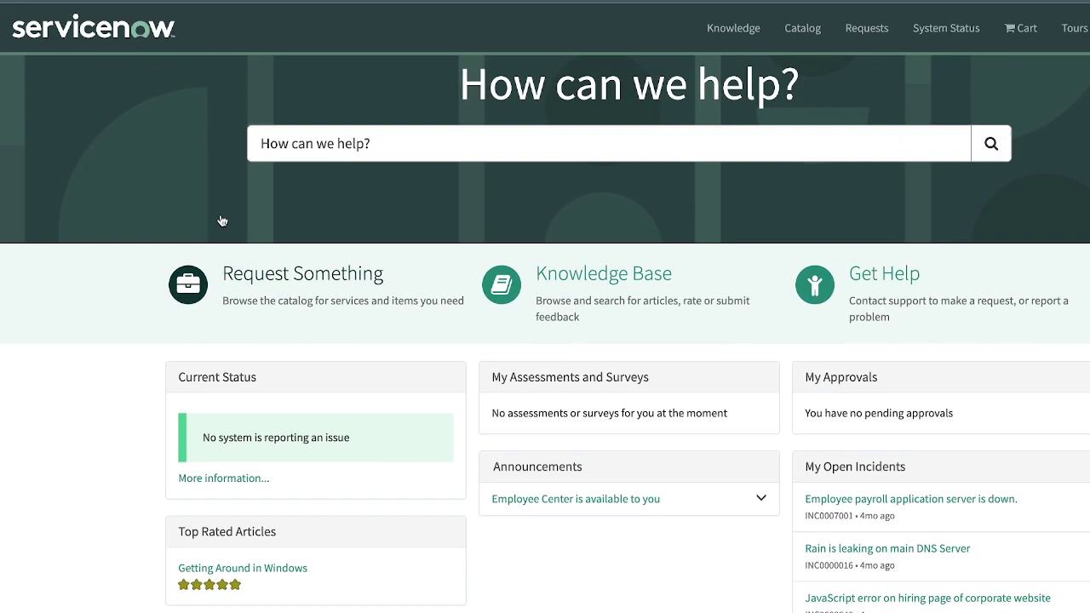
click(301, 144)
text(F5)
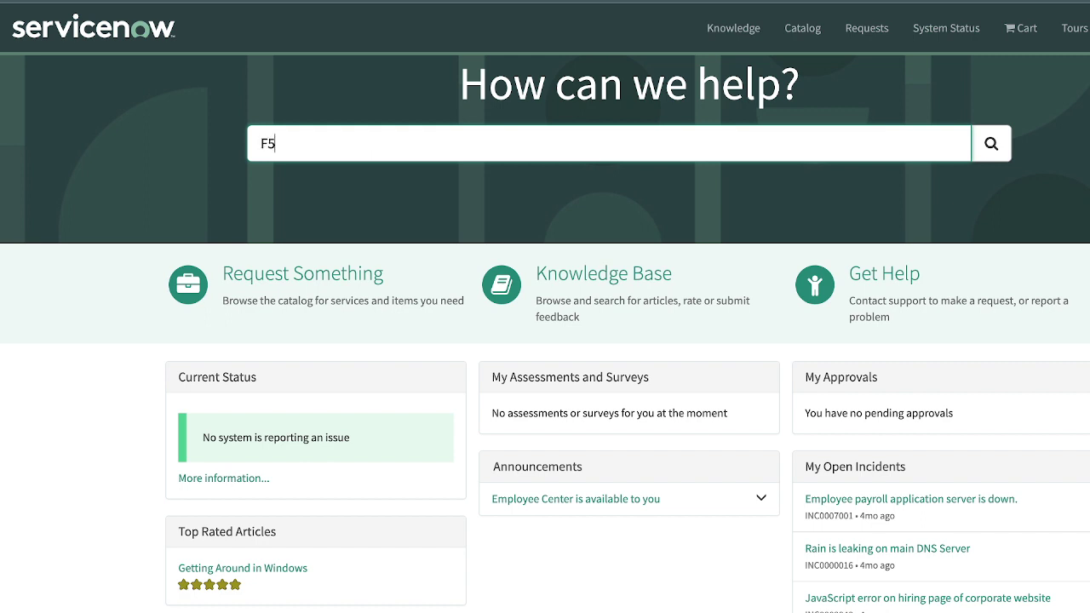
key(Return)
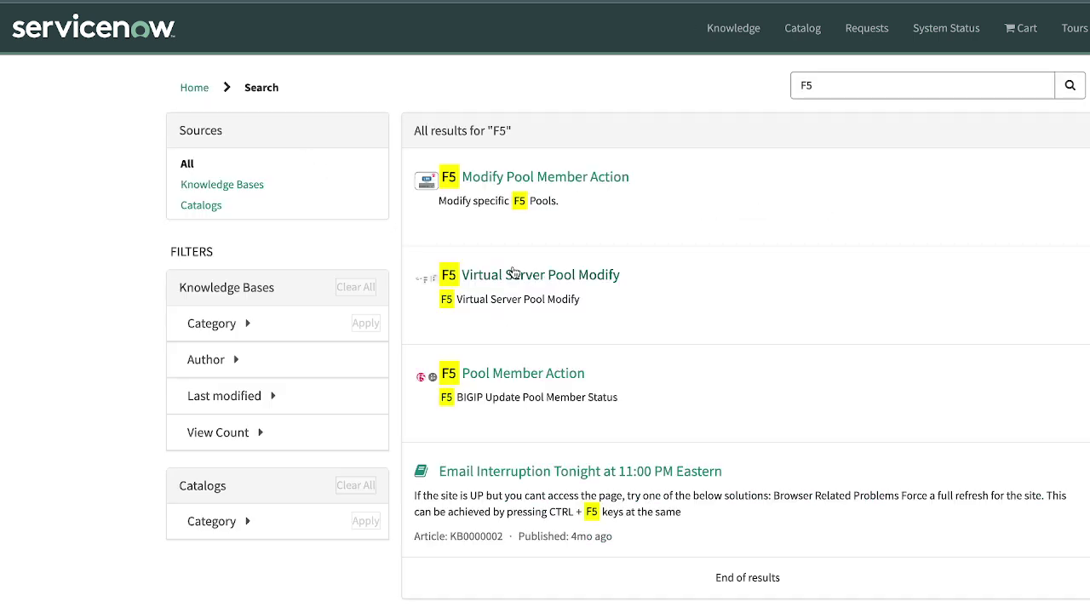
click(514, 272)
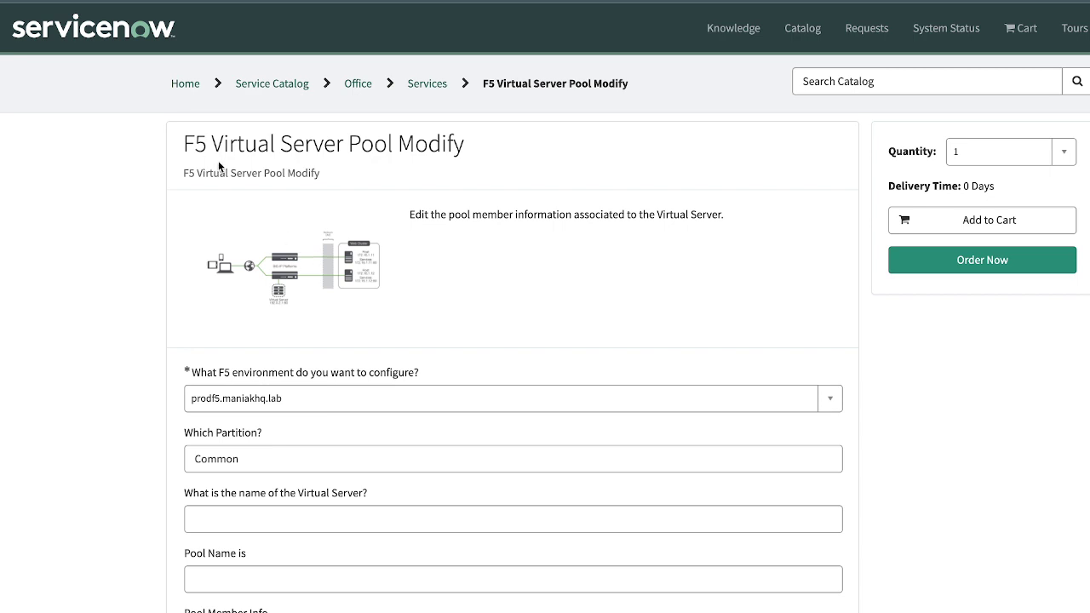
scroll(218, 166, down, 3)
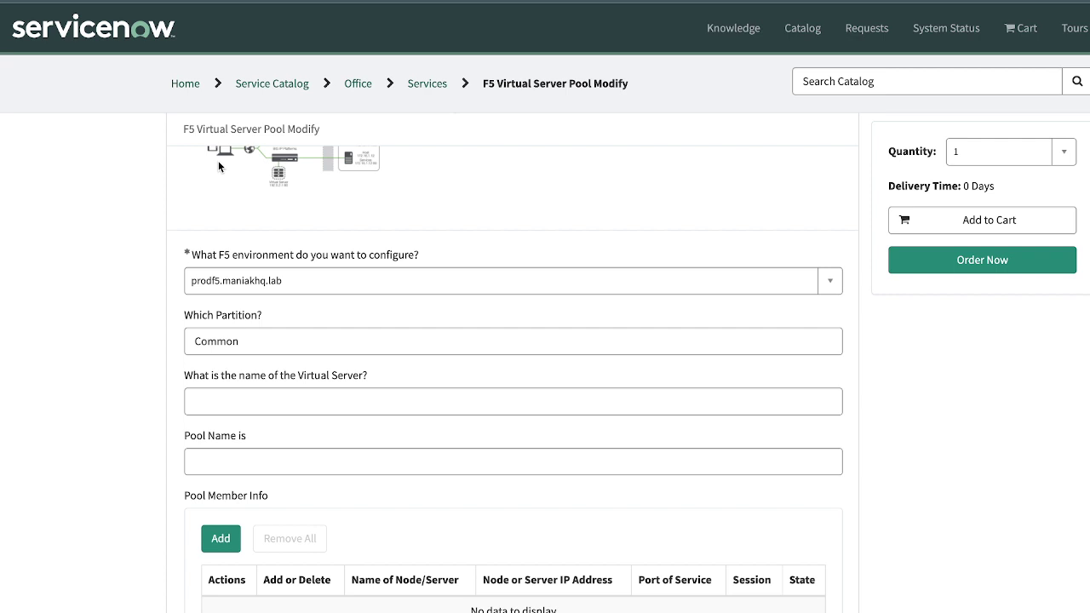
double_click(238, 343)
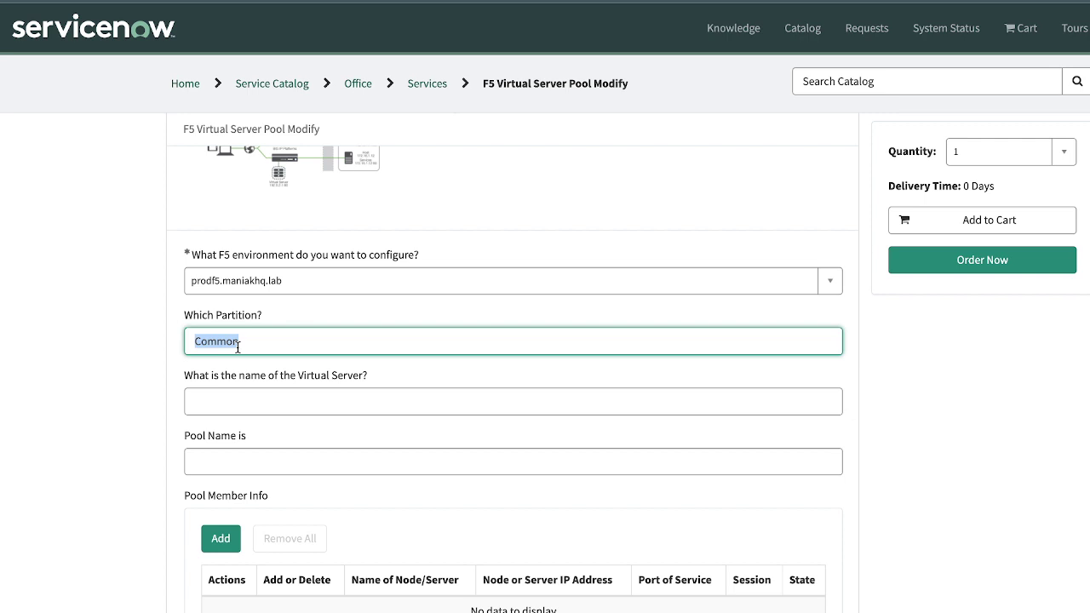
click(205, 417)
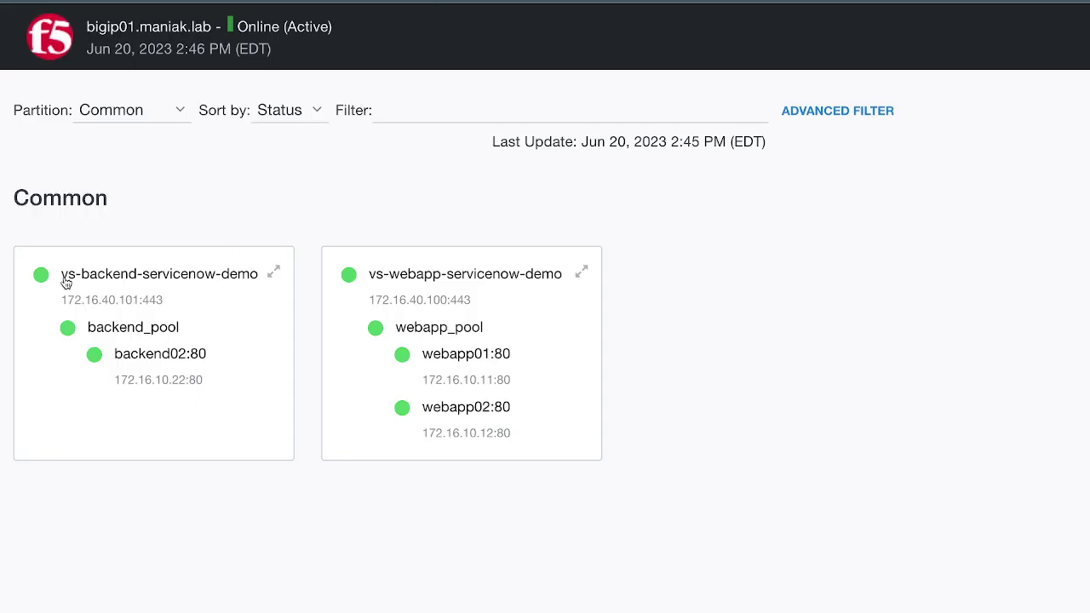
Inspect vs-backend-servicenow-demo, copy its name from Virtual Servers, then view the Pool List.
click(226, 280)
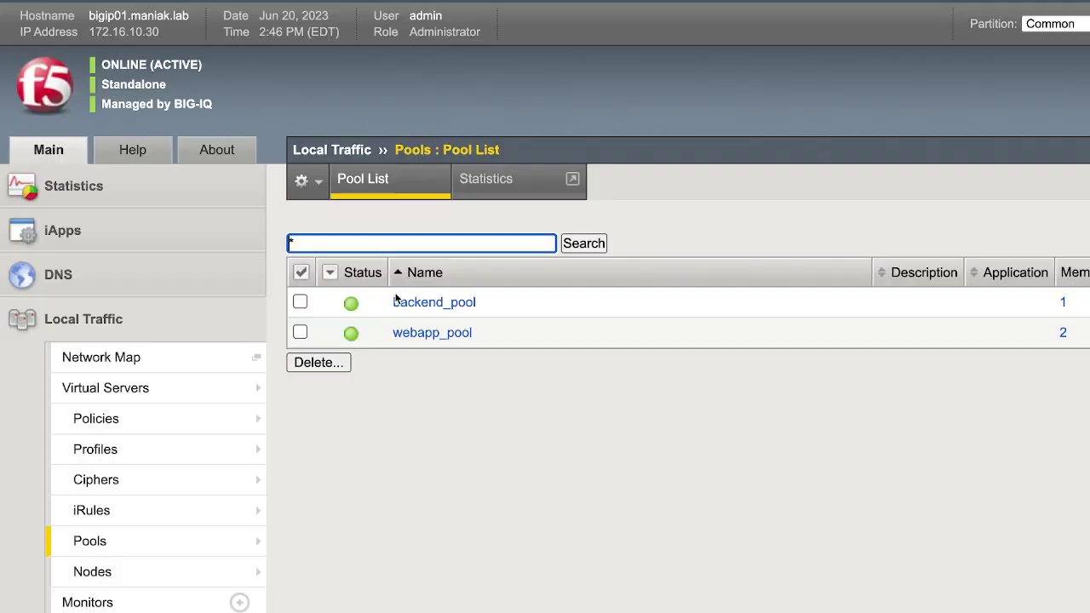
mouse_move(105, 387)
click(341, 388)
drag(394, 303, 562, 306)
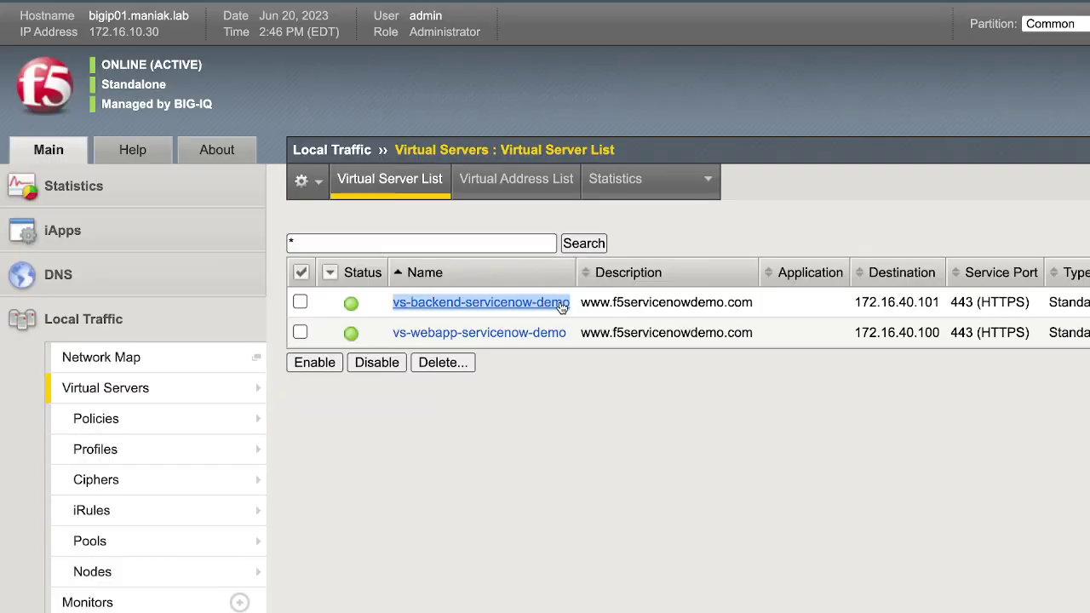
click(141, 536)
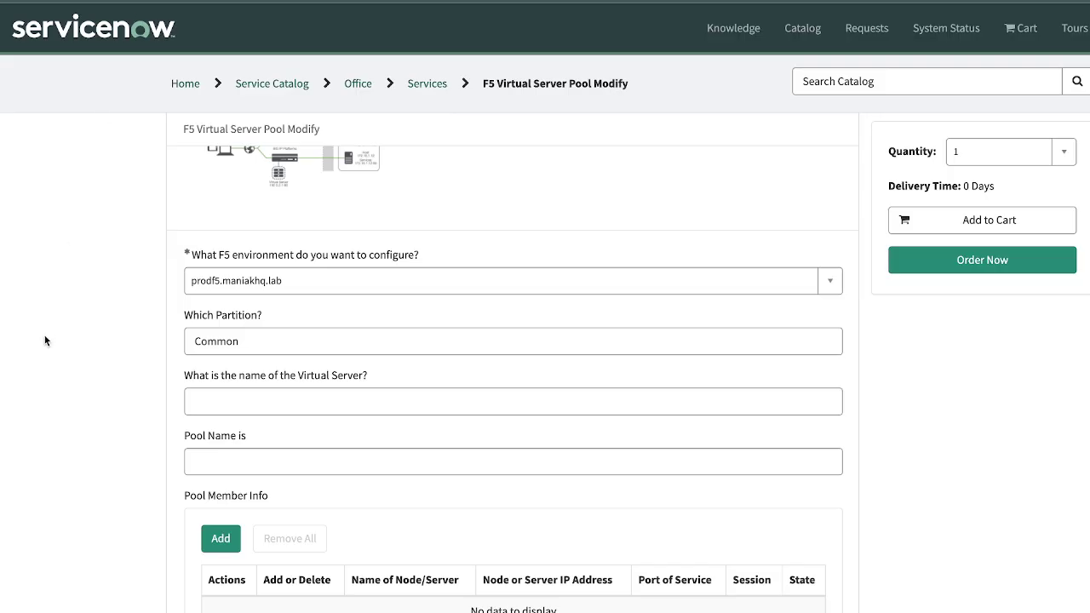
Enter vs-backend-servicenow-demo as the Virtual Server and review the Pool Member Info table.
click(230, 409)
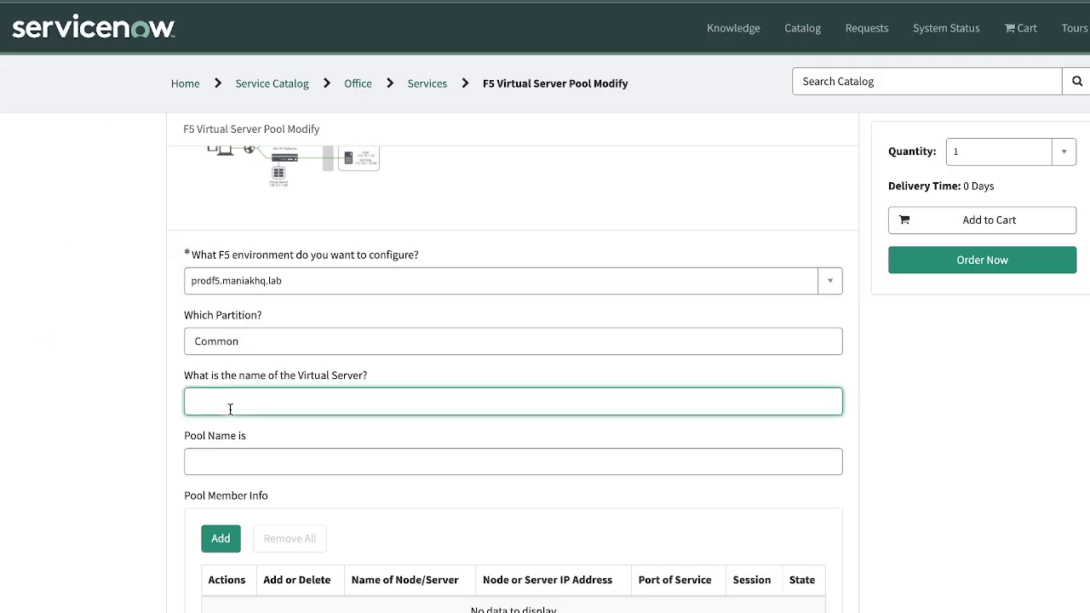
text(vs-backend-servicenow-demo)
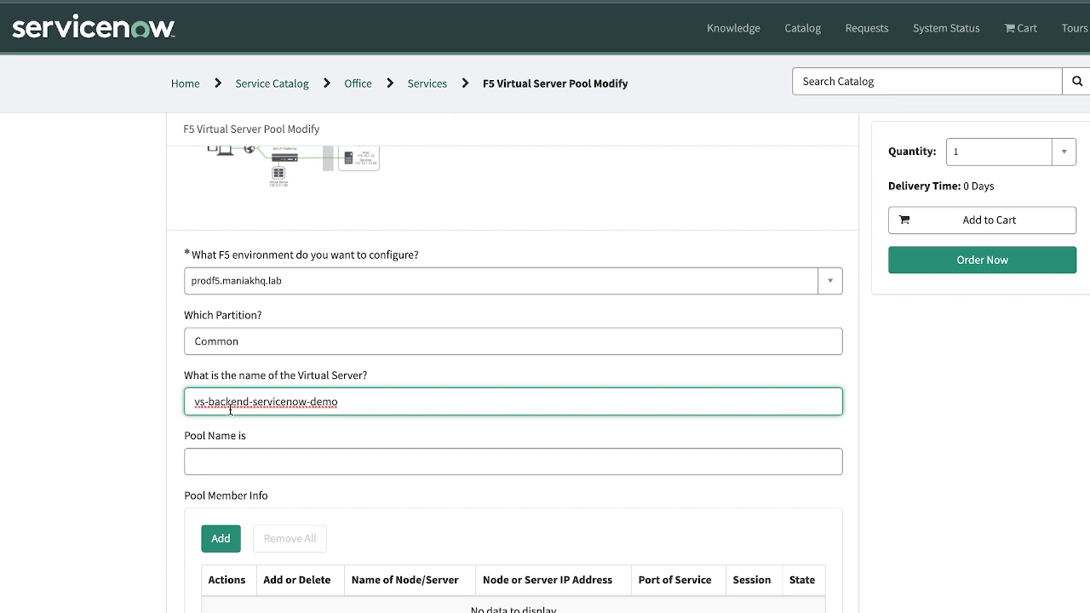
click(122, 410)
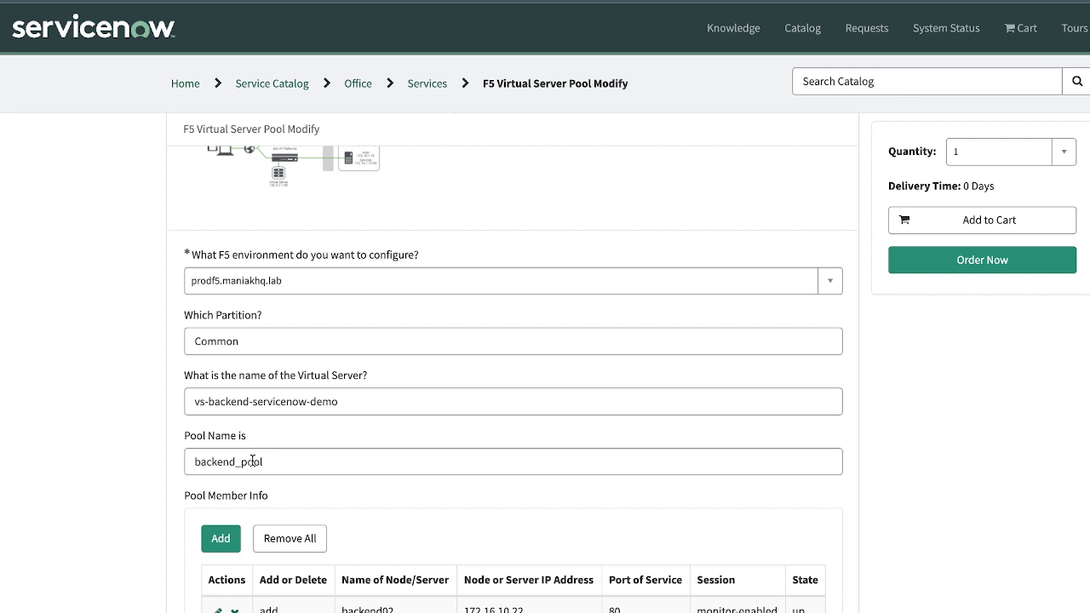
scroll(253, 461, down, 1)
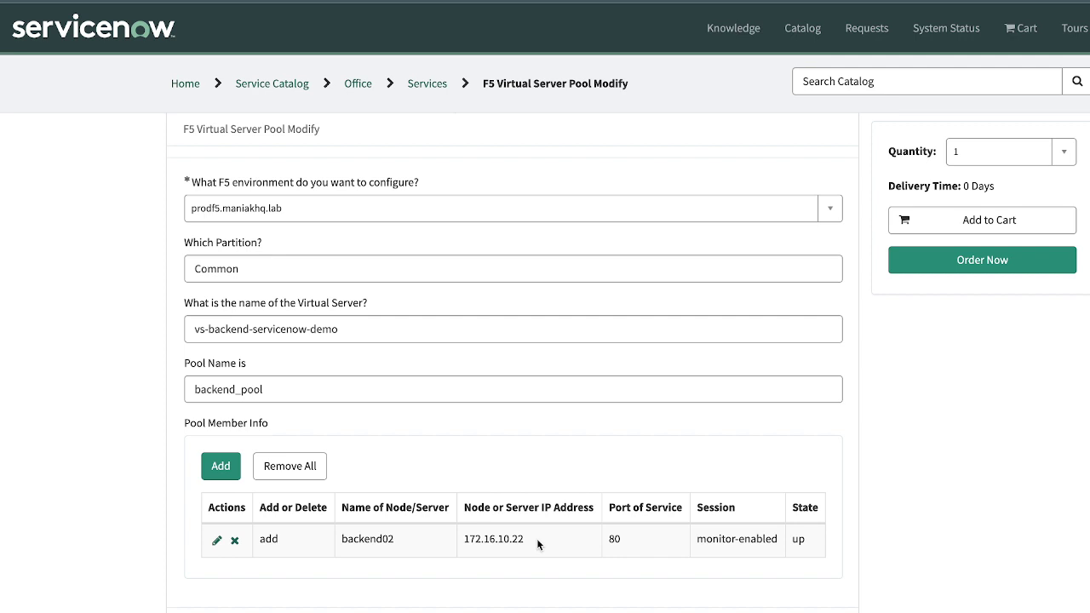
Add member row backend01 with IP 172.16.10.21 and port 80, leaving Session empty.
click(218, 467)
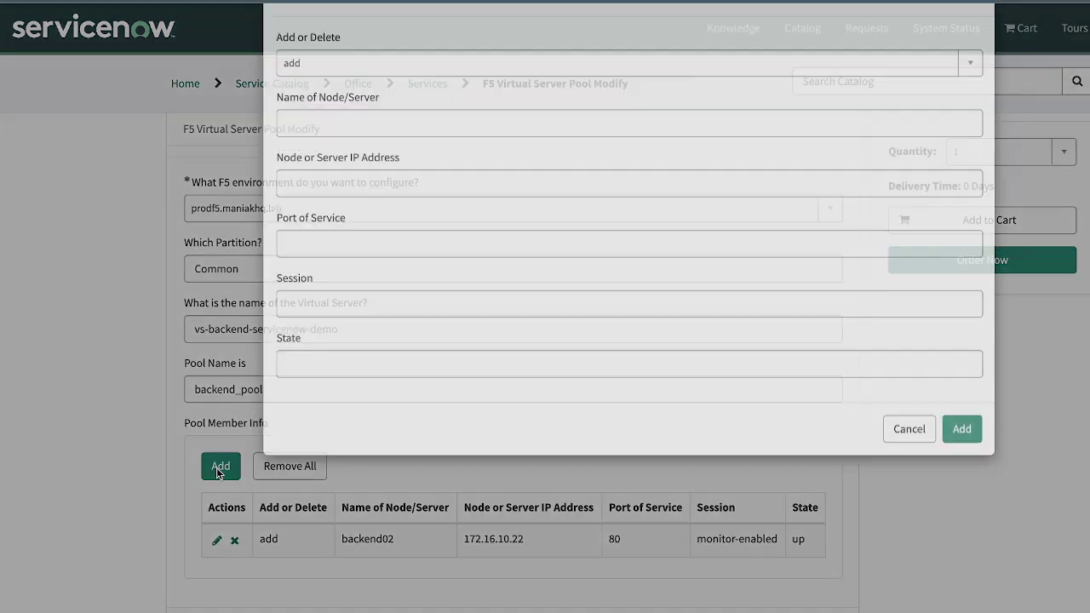
click(345, 175)
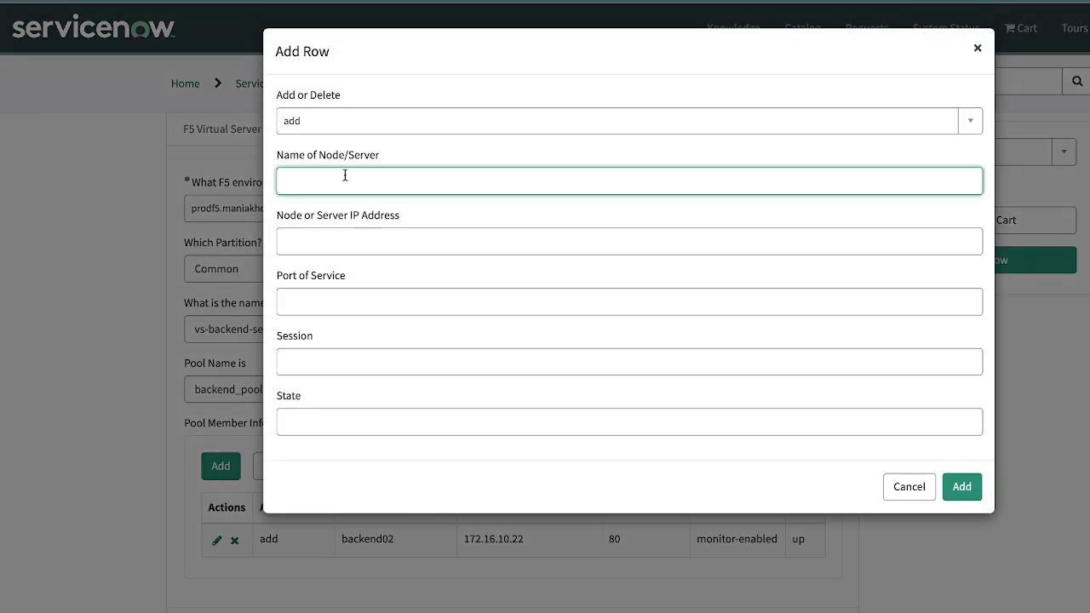
text(backend01)
key(Tab)
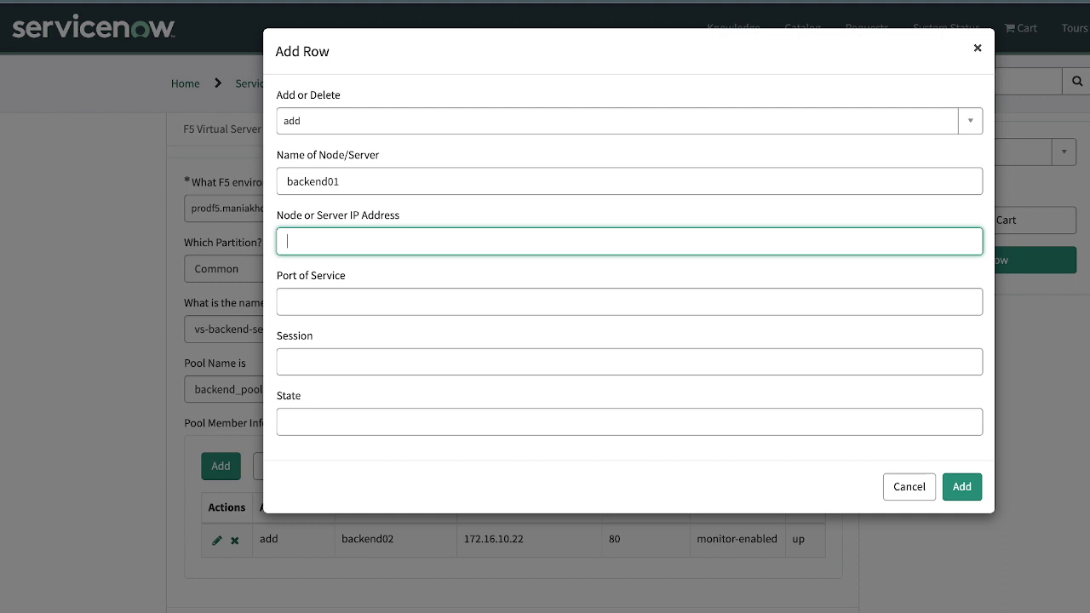
text(172.16.10)
text(.2)
text(1)
key(Tab)
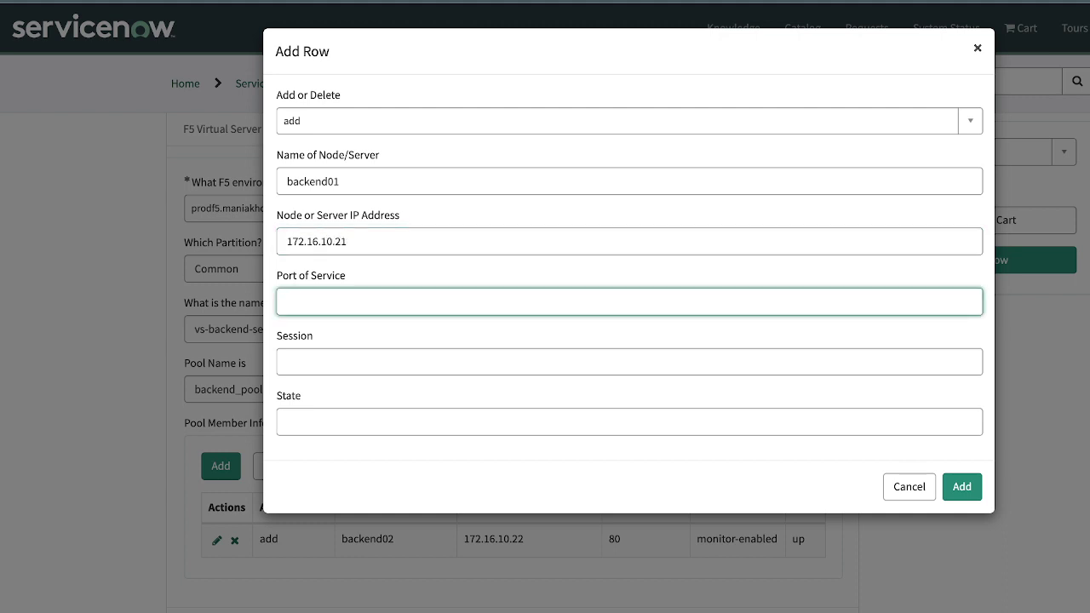
text(80)
click(358, 342)
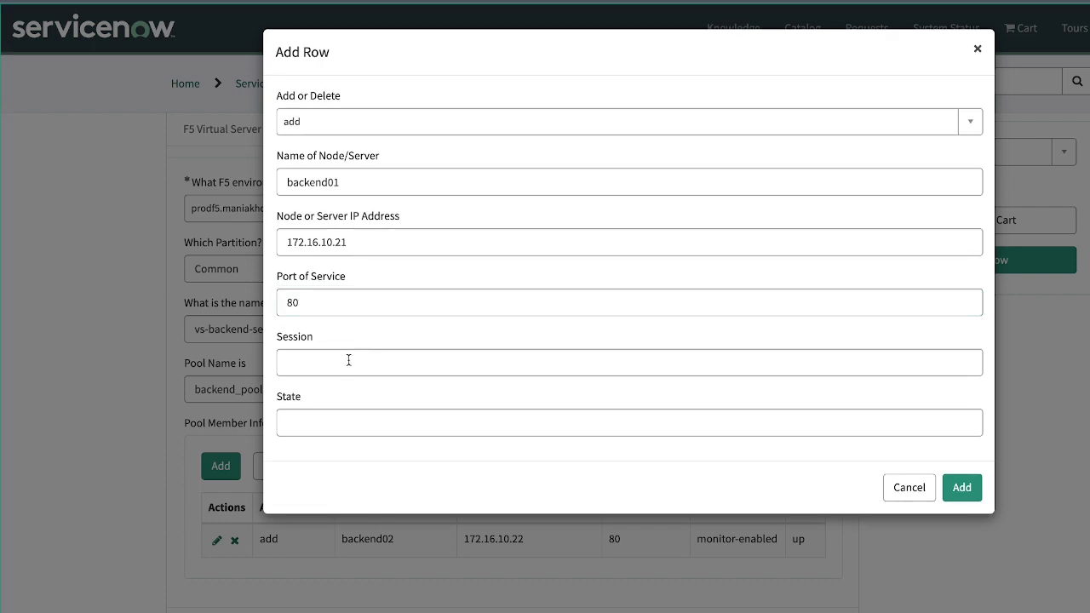
click(385, 335)
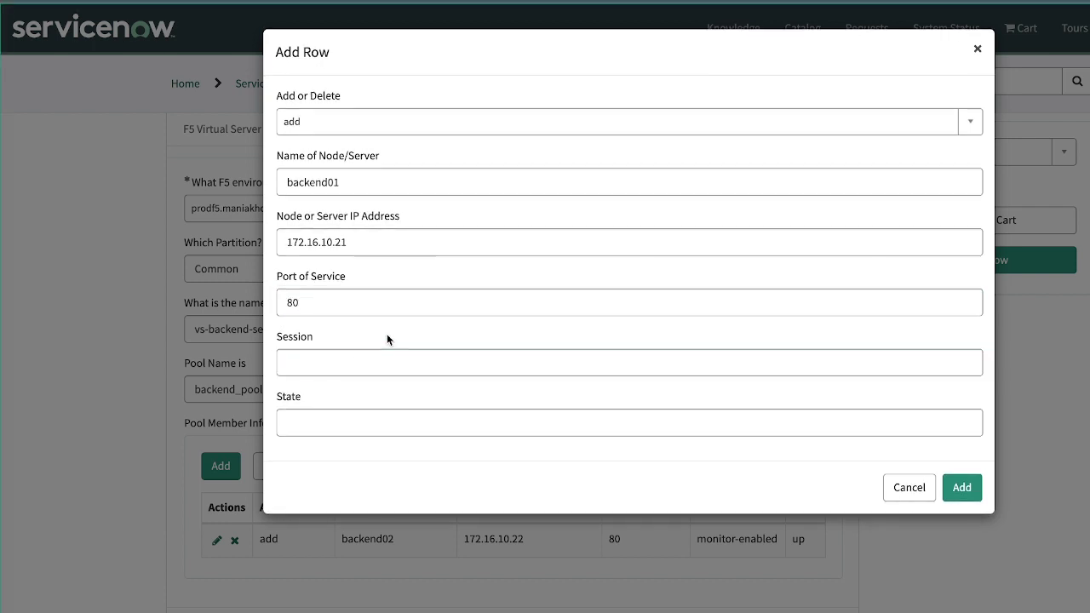
click(969, 487)
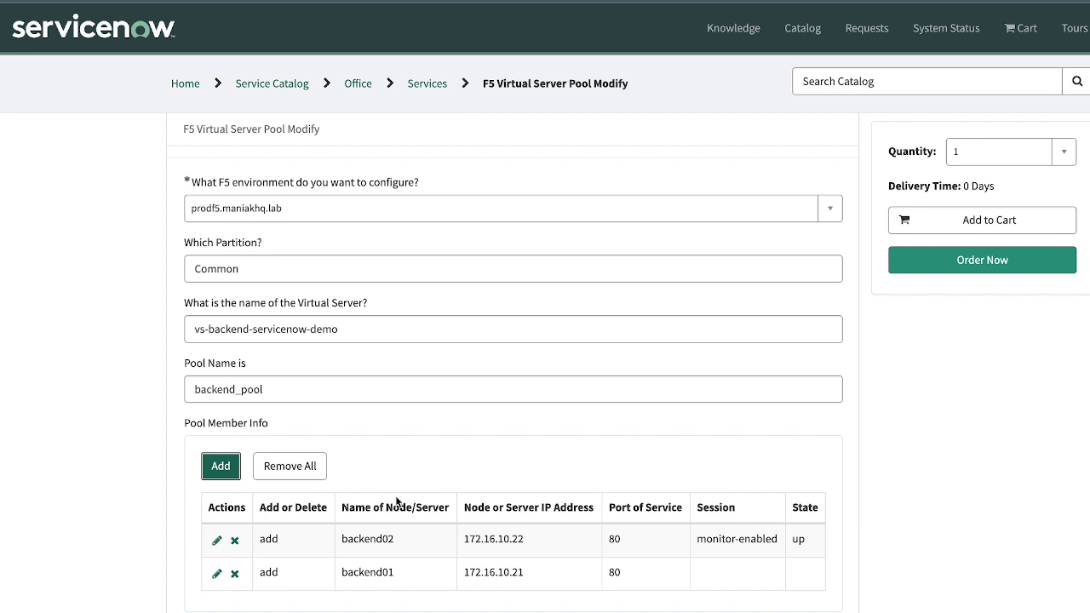
Order and check out the pool change, then open the RITM0010116 approval from Approvals.
click(994, 258)
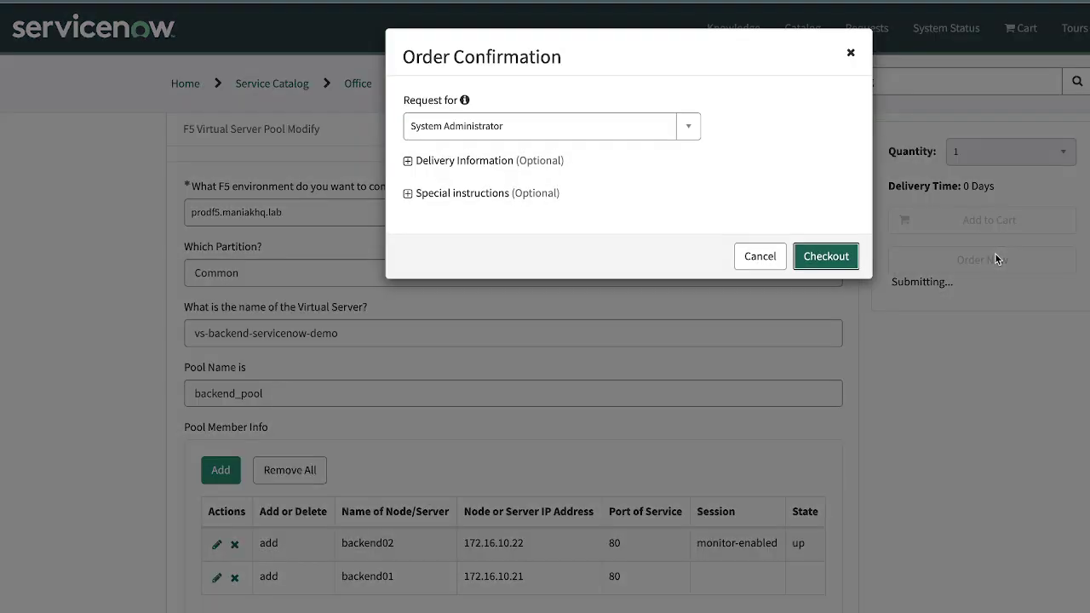
click(845, 266)
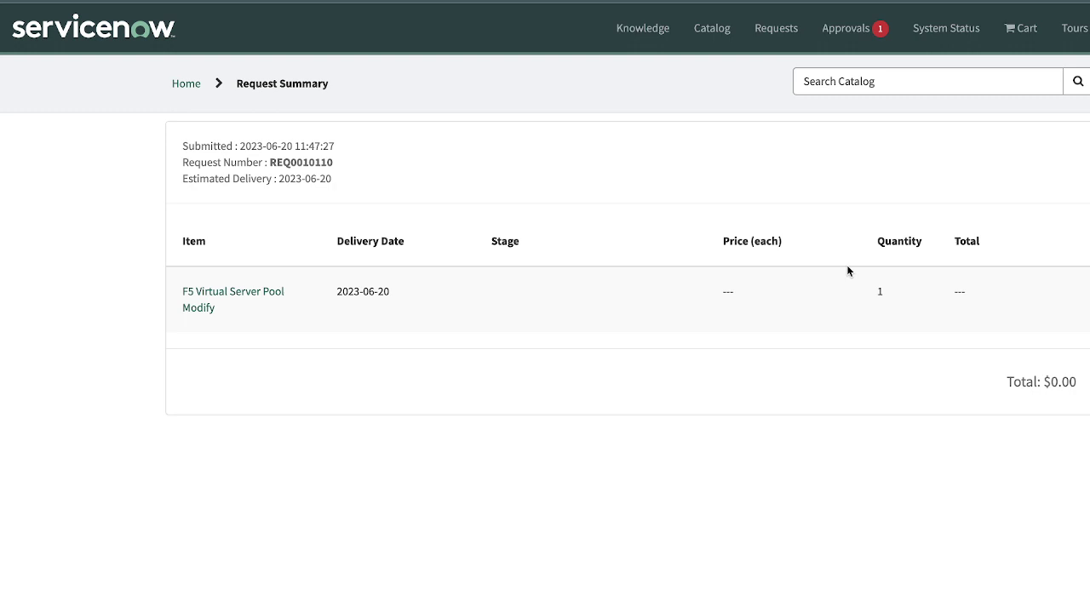
click(848, 33)
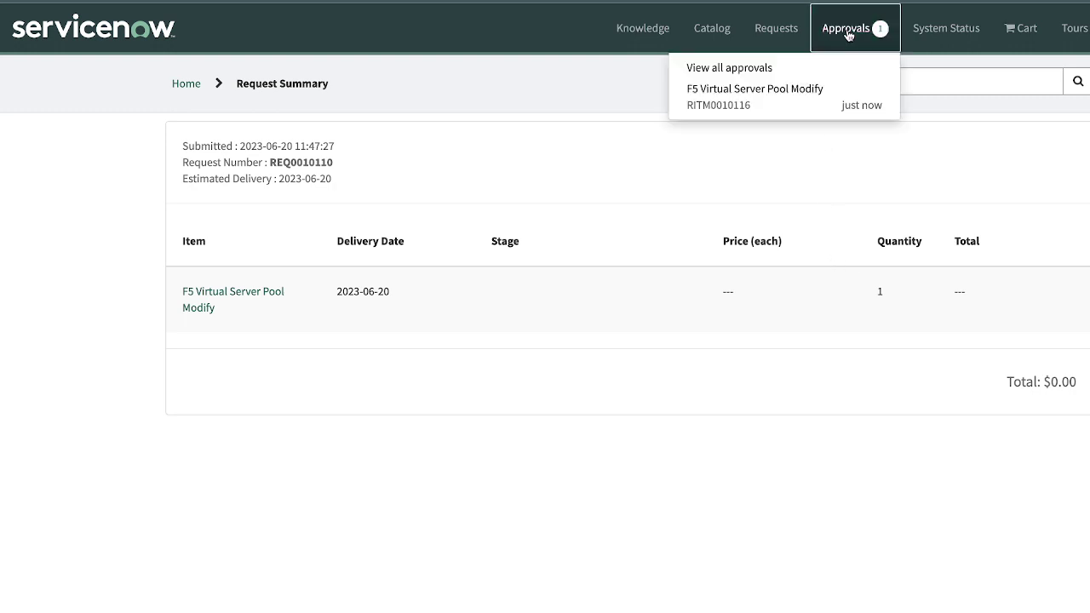
click(757, 105)
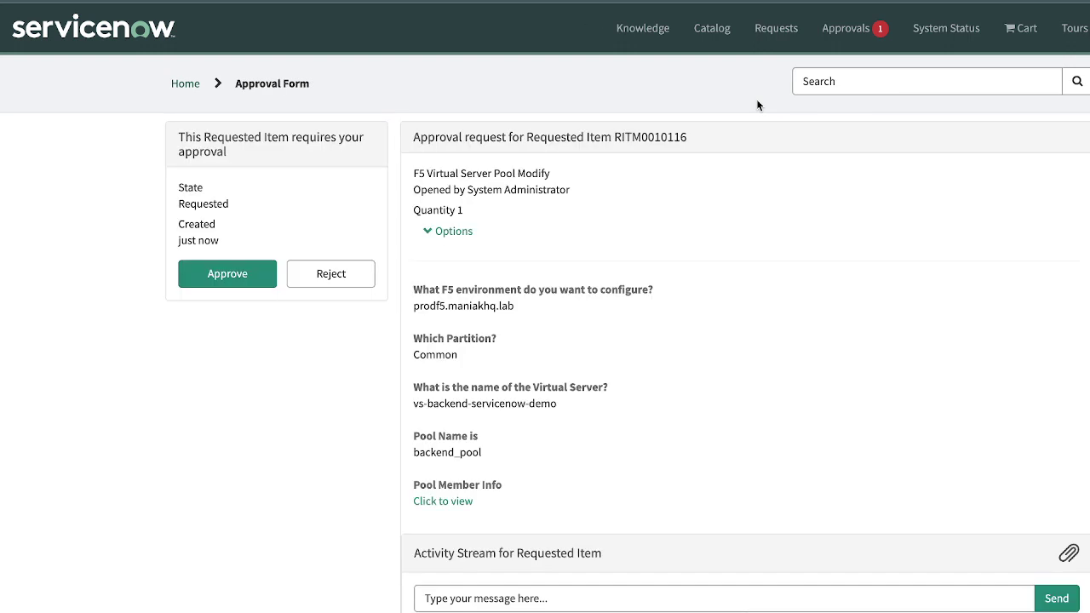
Review the RITM0010116 approval heading and requested F5 environment.
drag(416, 136, 645, 138)
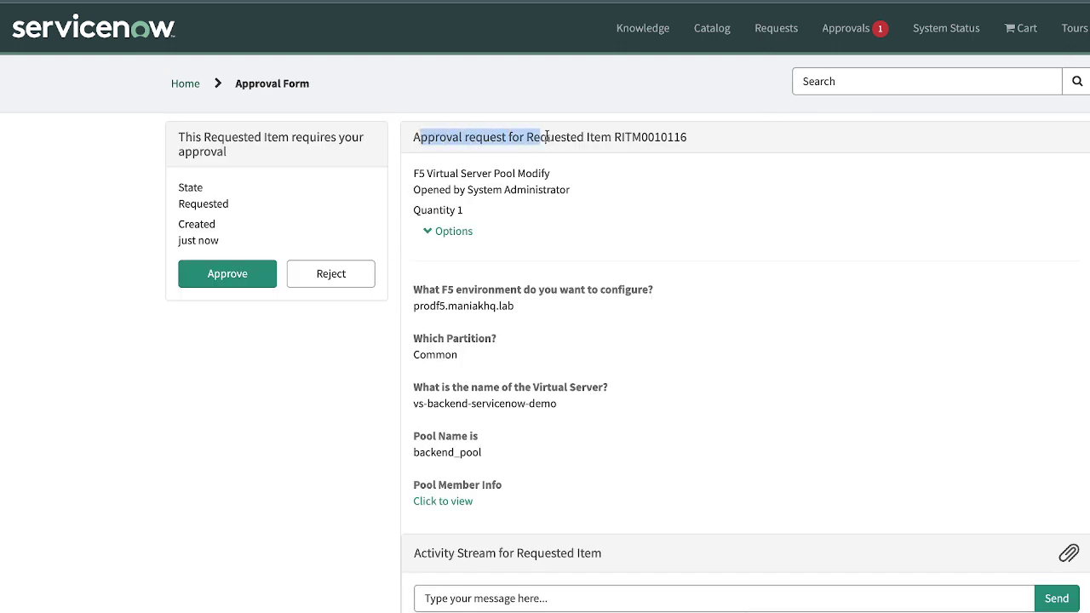
click(645, 139)
double_click(645, 138)
drag(422, 289, 565, 317)
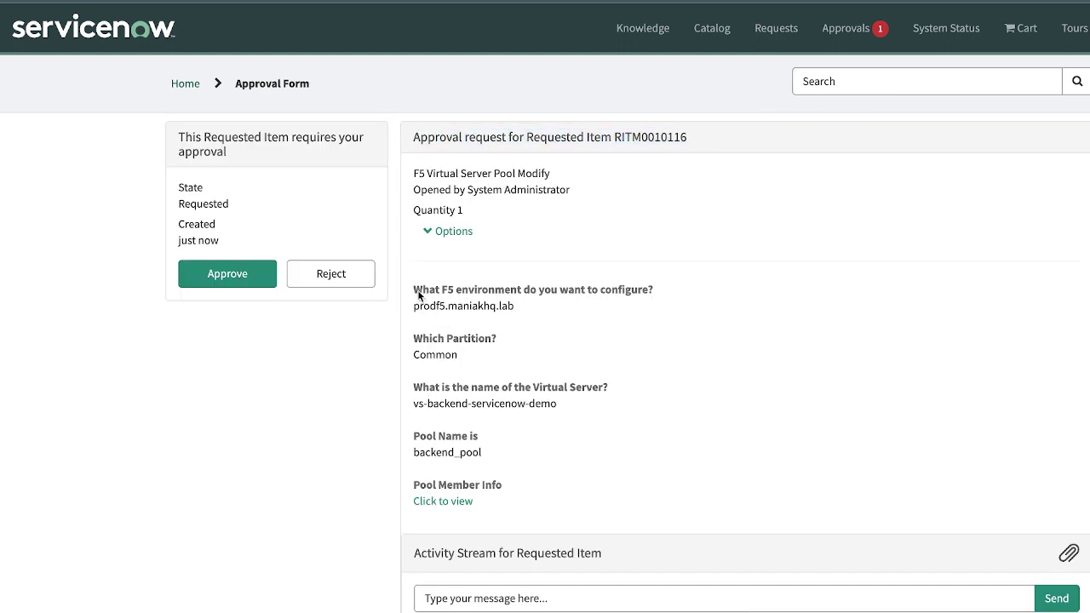
click(565, 316)
scroll(565, 317, down, 1)
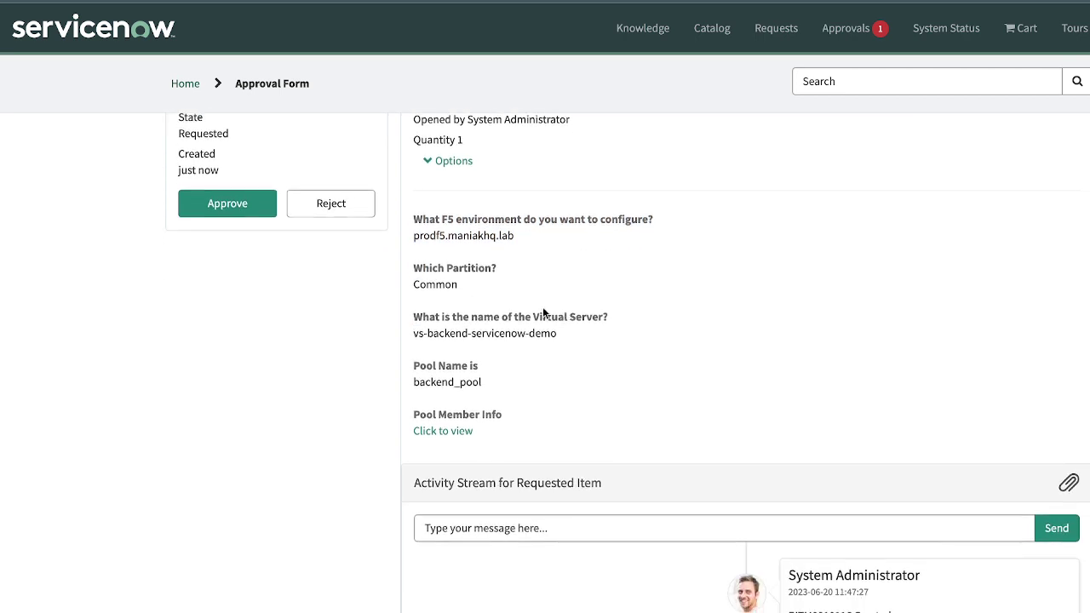
Confirm the backend01 row in the pool member details, then approve the request.
click(443, 431)
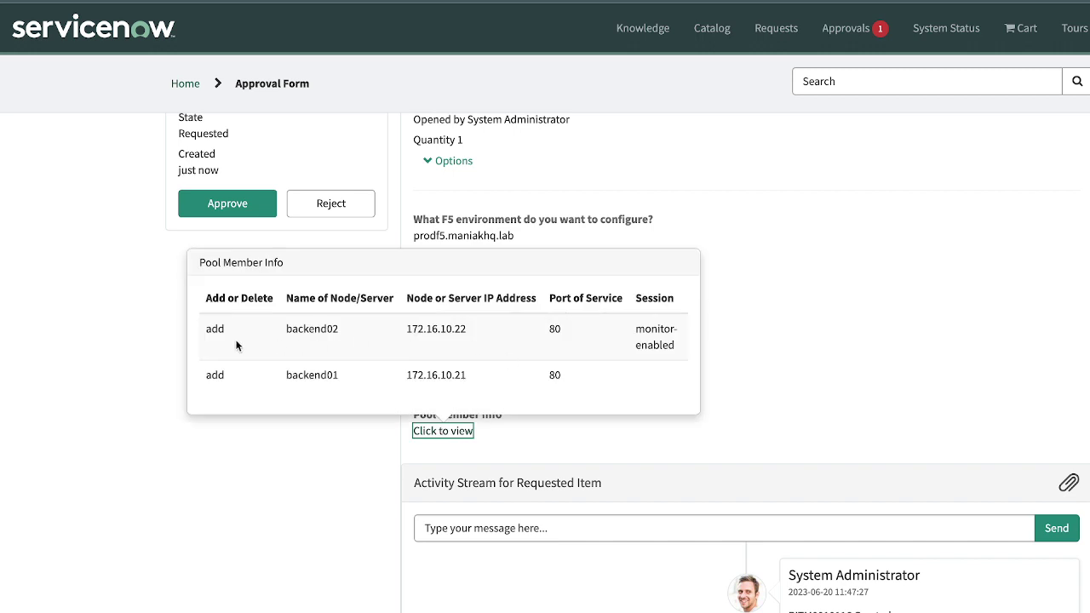
drag(204, 378, 567, 384)
scroll(572, 379, right, 3)
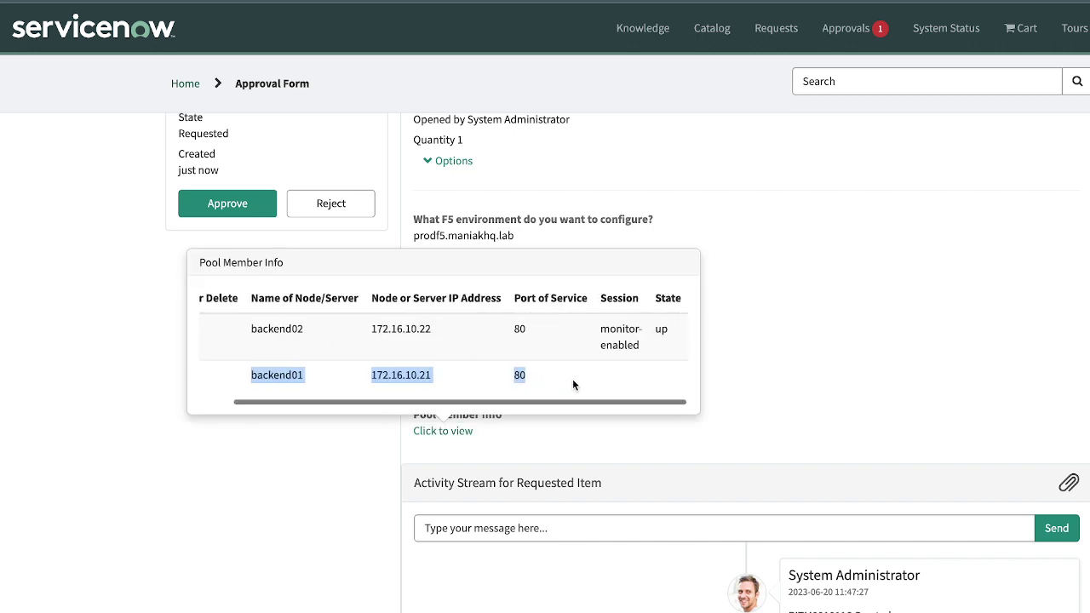
scroll(572, 379, left, 1)
scroll(630, 377, left, 2)
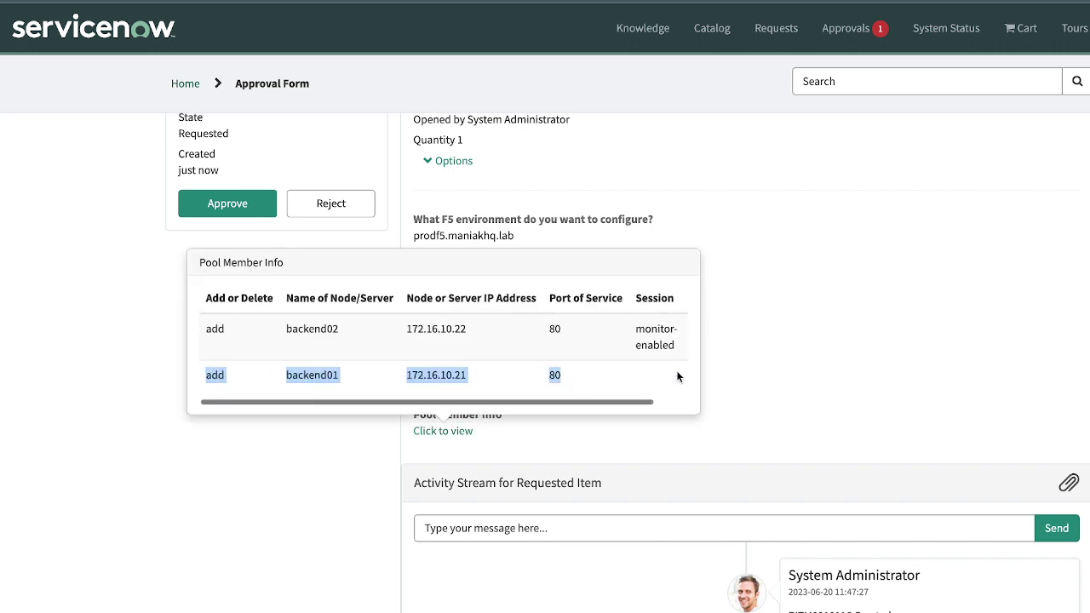
click(827, 386)
scroll(278, 249, up, 1)
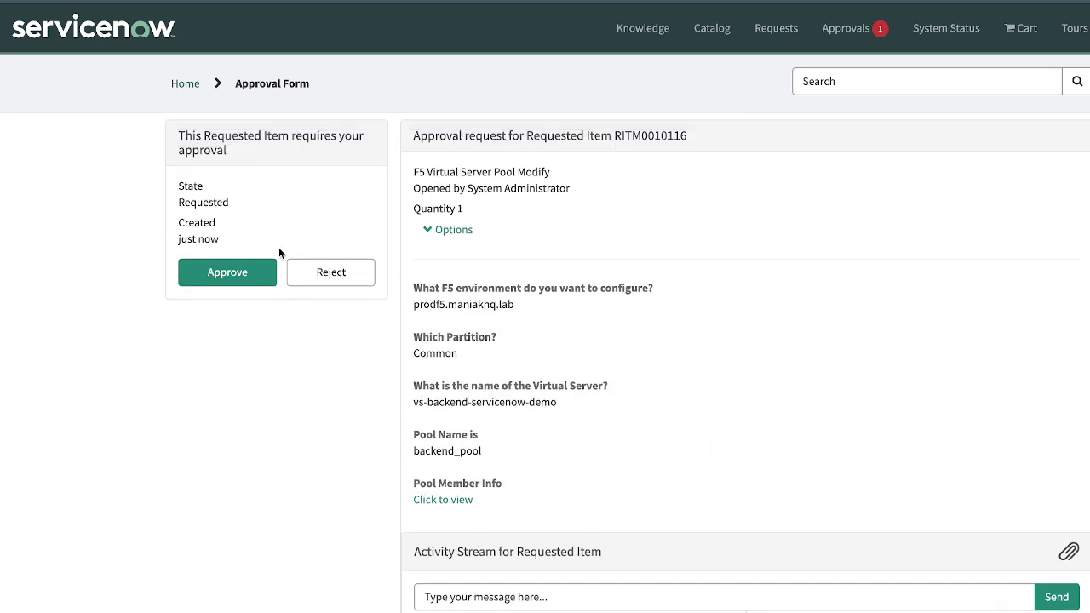
click(236, 278)
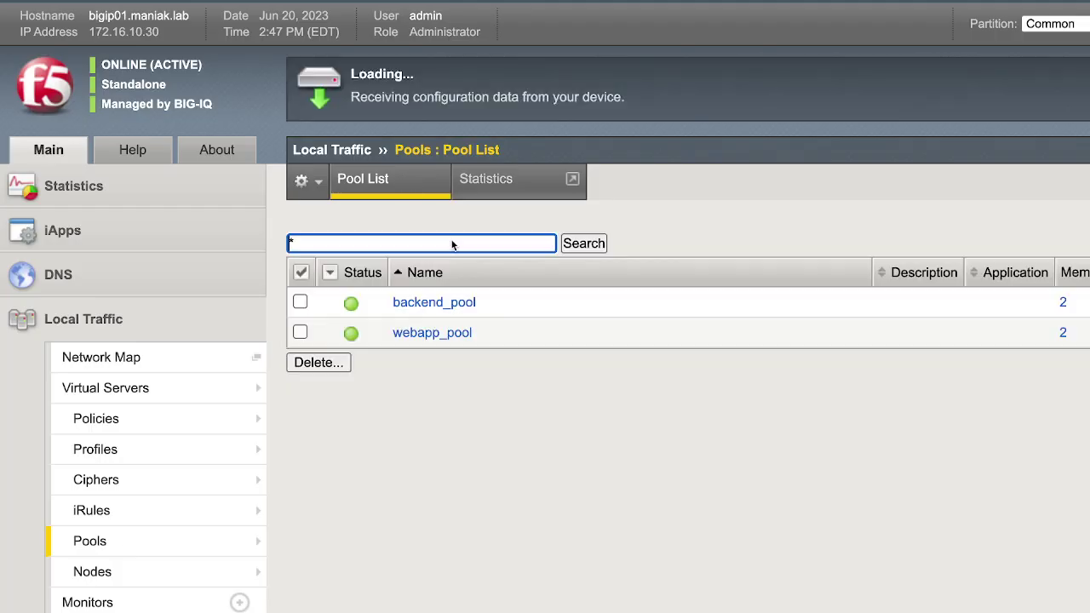
Show backend_pool's members, confirming backend01 and backend02, then return to the portal home.
click(427, 301)
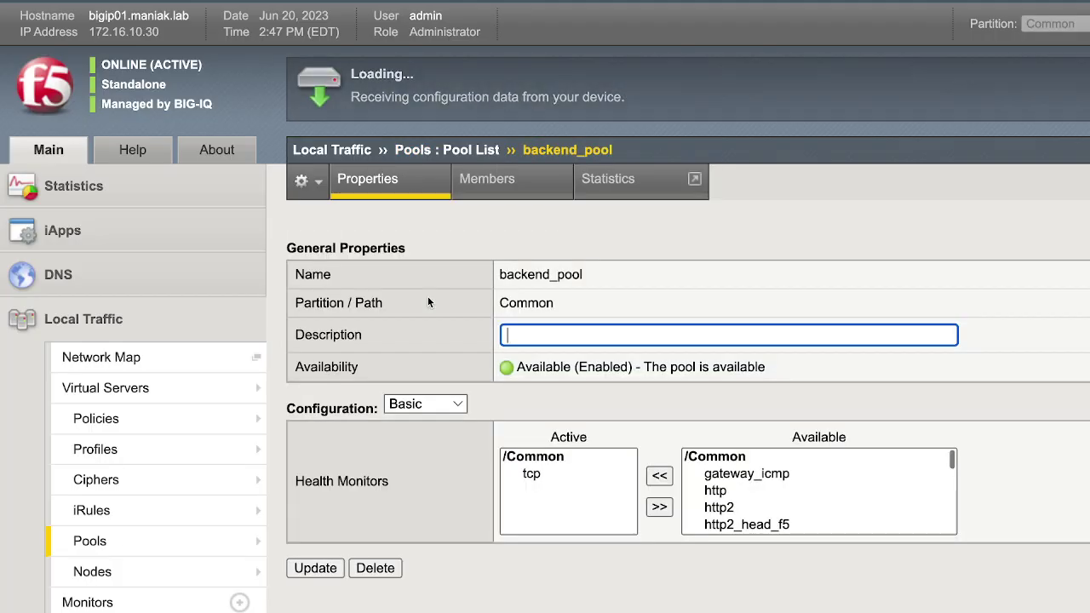
click(485, 189)
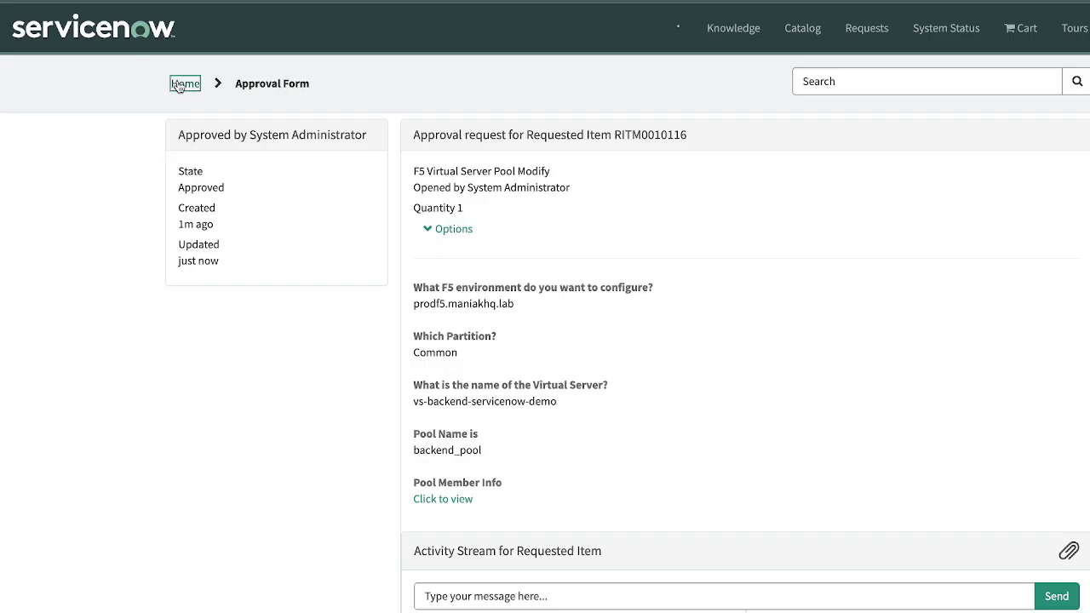
click(181, 82)
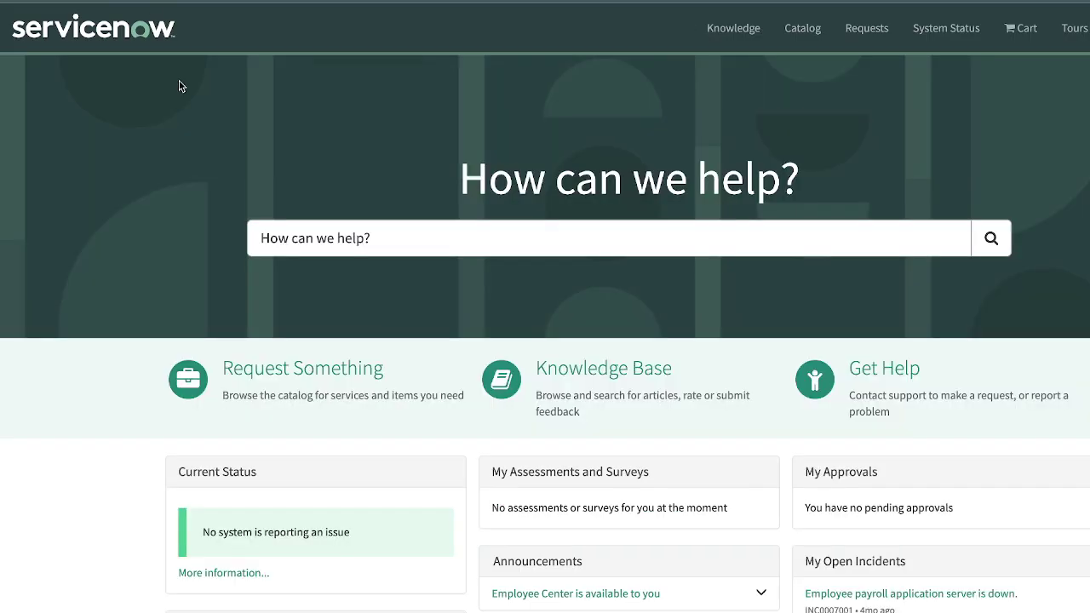
Search the portal for F5 and open the F5 Virtual Server Pool Modify form.
click(303, 241)
text(F5)
key(Return)
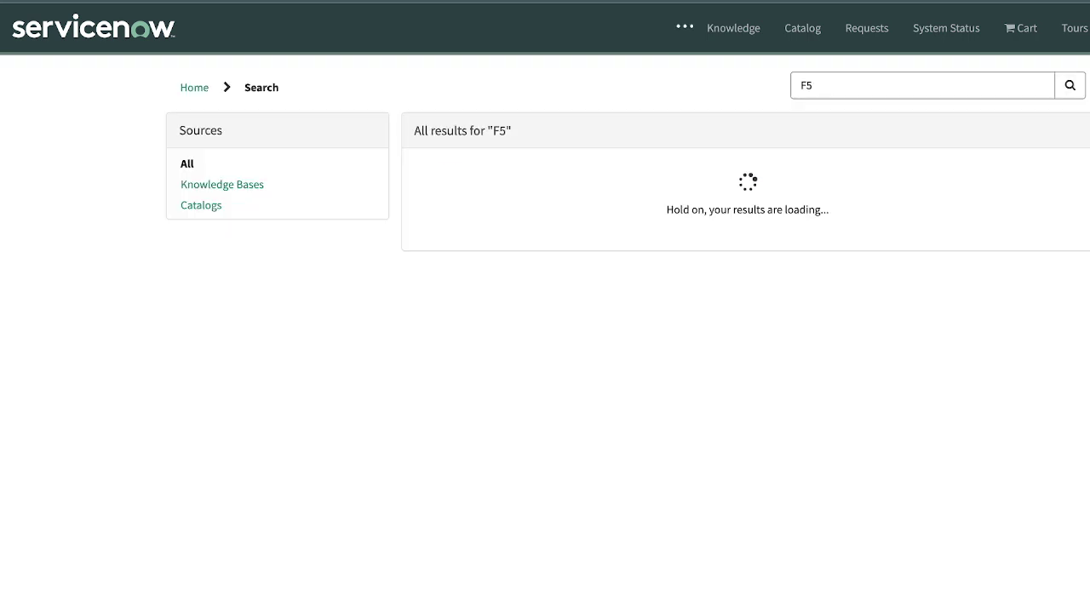
click(600, 278)
Enter virtual server name vs-backend-servicenow-demo, changing 'backend' to 'webapp'.
click(211, 518)
text(vs-backend-servicenow-demo)
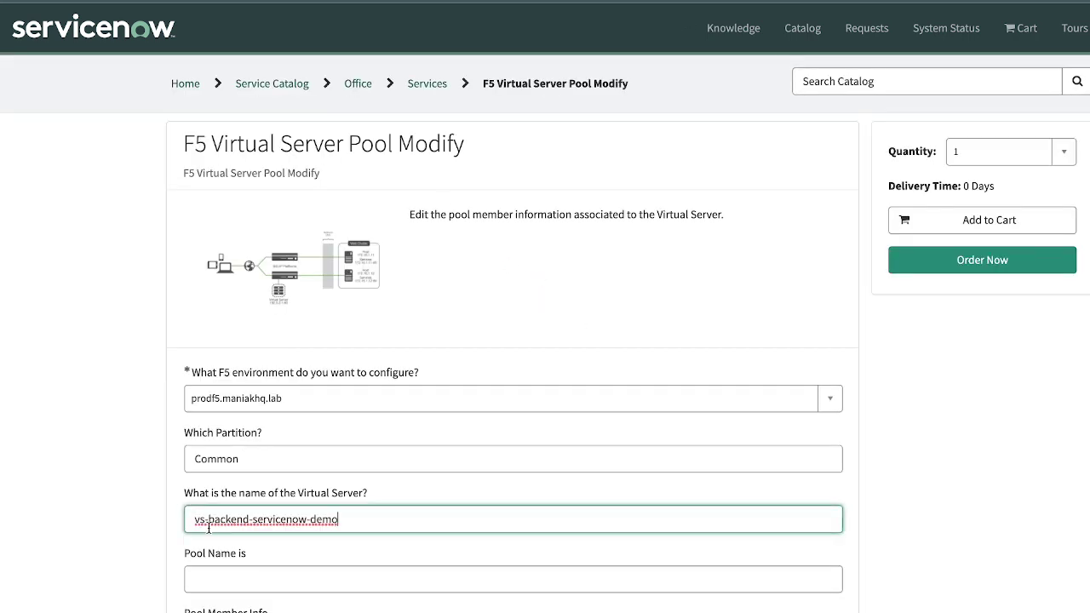
double_click(224, 519)
text(webapp)
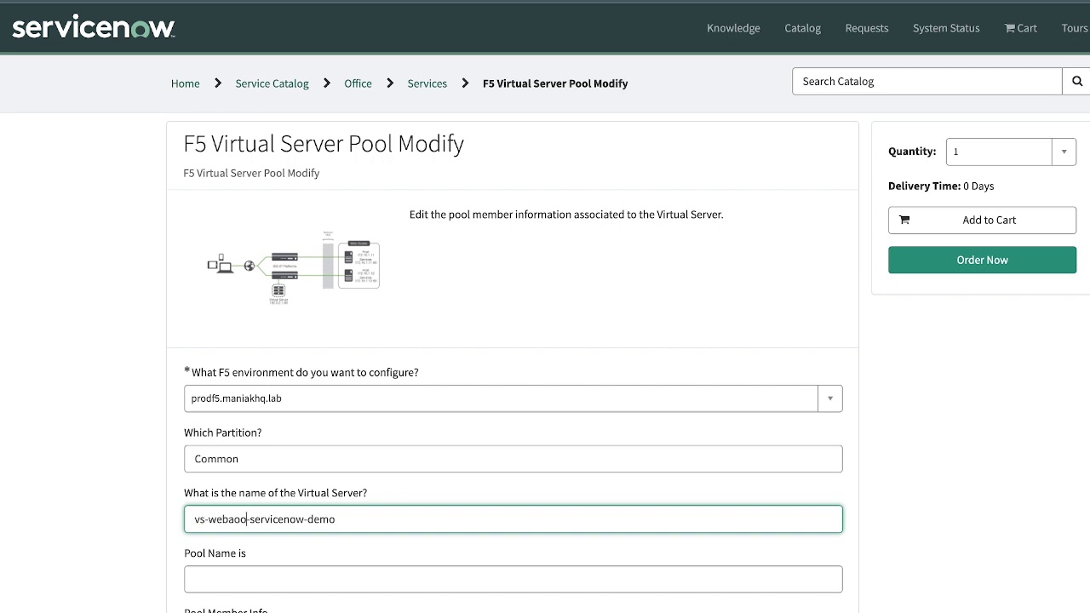
click(84, 489)
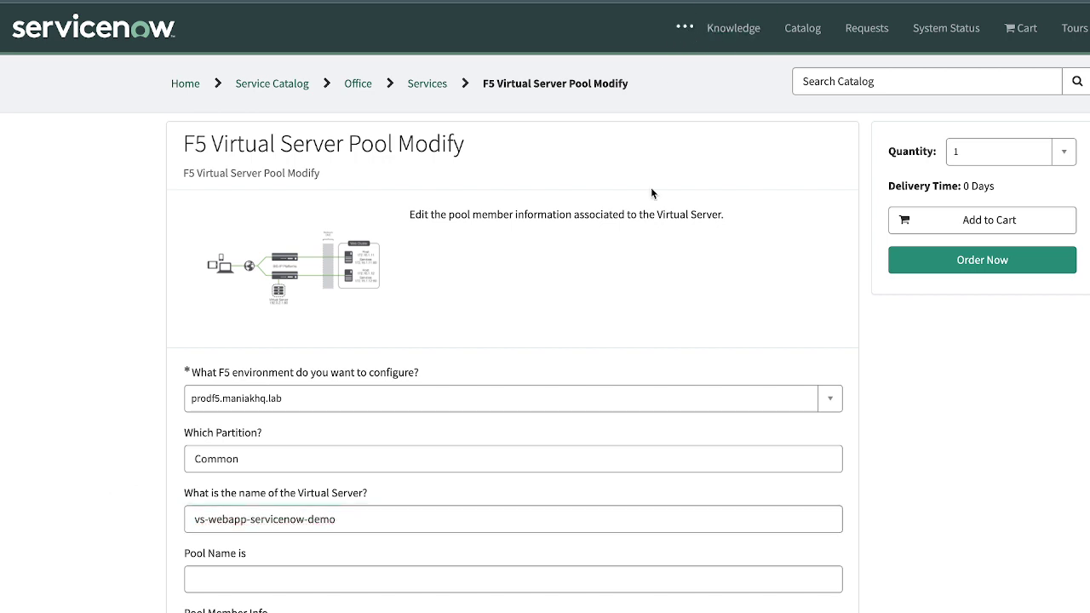
scroll(650, 193, down, 1)
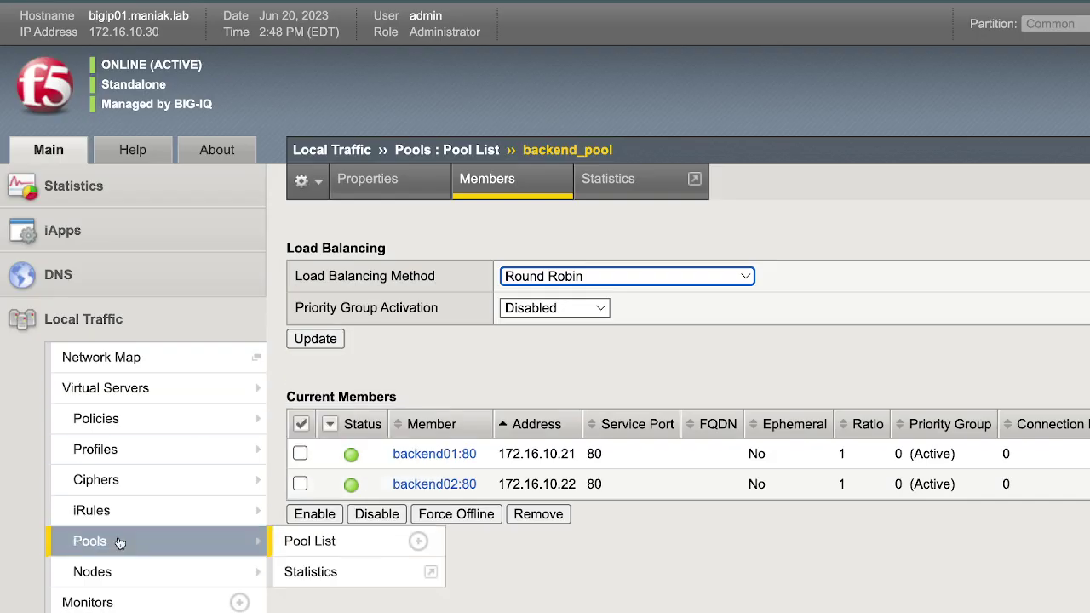
Open webapp_pool from the Pool List and view its members webapp01 and webapp02.
click(113, 552)
click(416, 333)
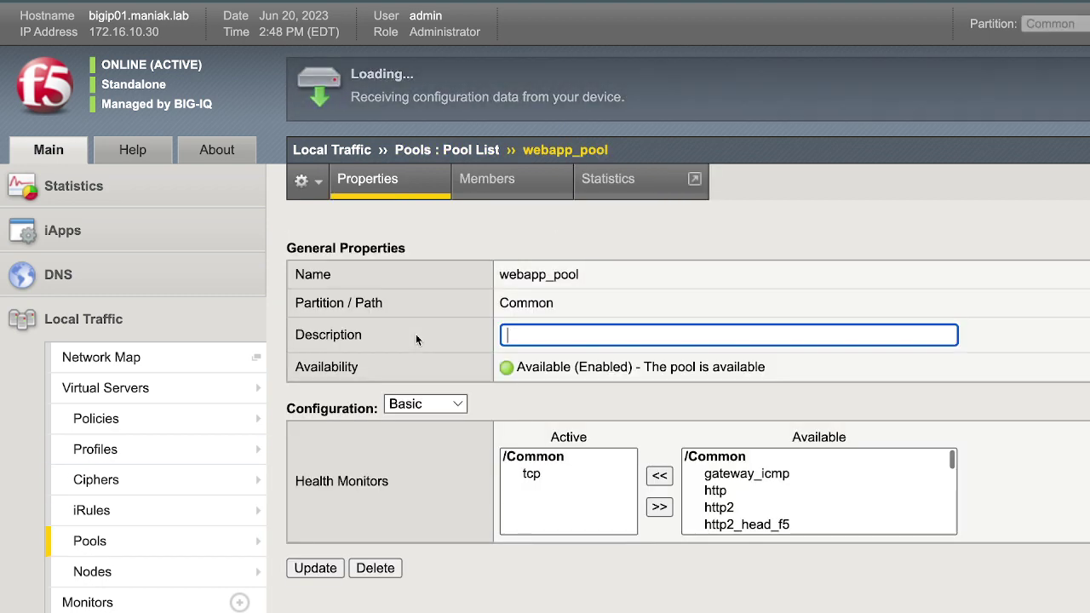
click(508, 177)
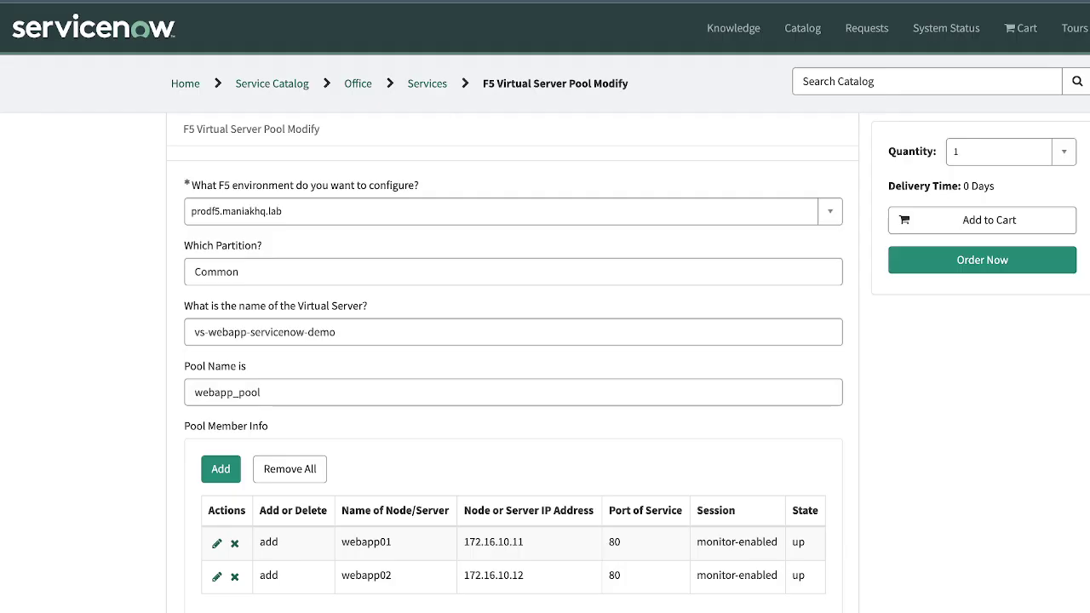
Add member webapp03 at 172.16.10.13 port 80, then order and check out the request.
click(232, 468)
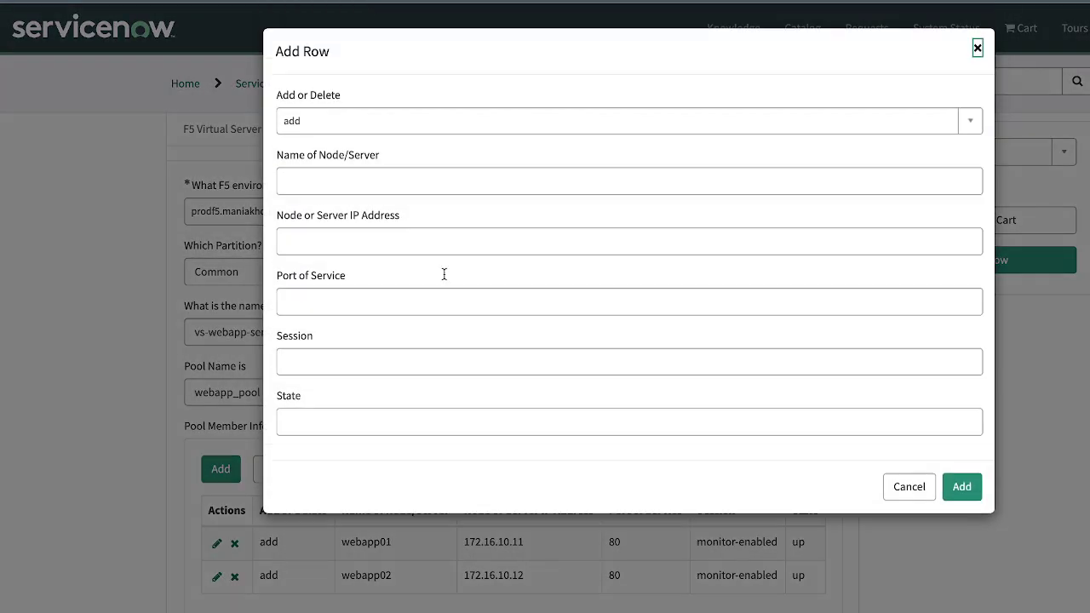
click(388, 172)
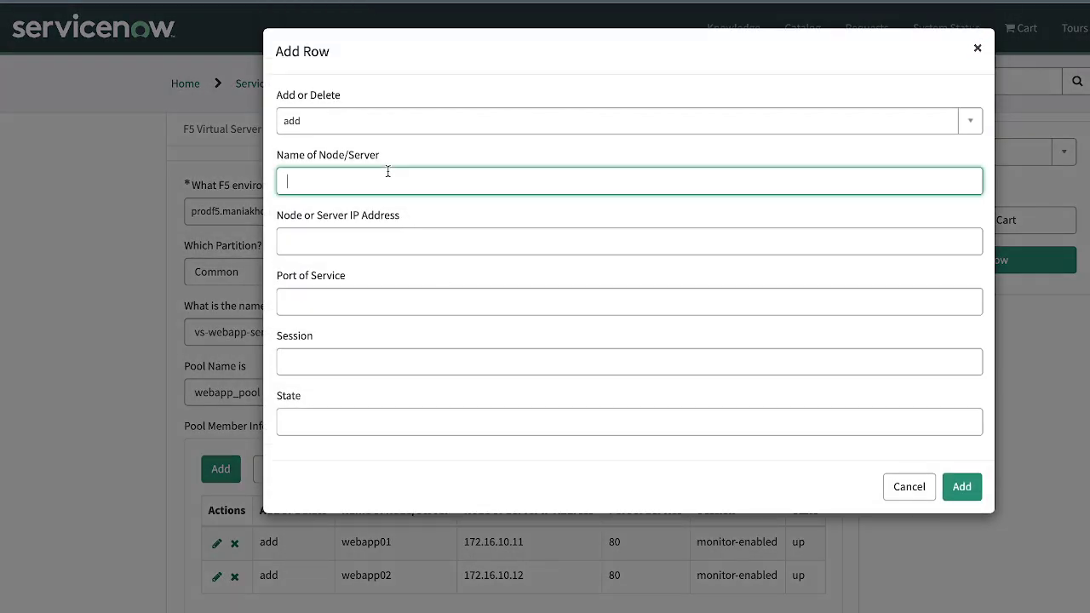
text(backe)
key(BackSpace)
key(BackSpace)
key(BackSpace)
key(BackSpace)
key(BackSpace)
text(web)
text(app03)
key(Tab)
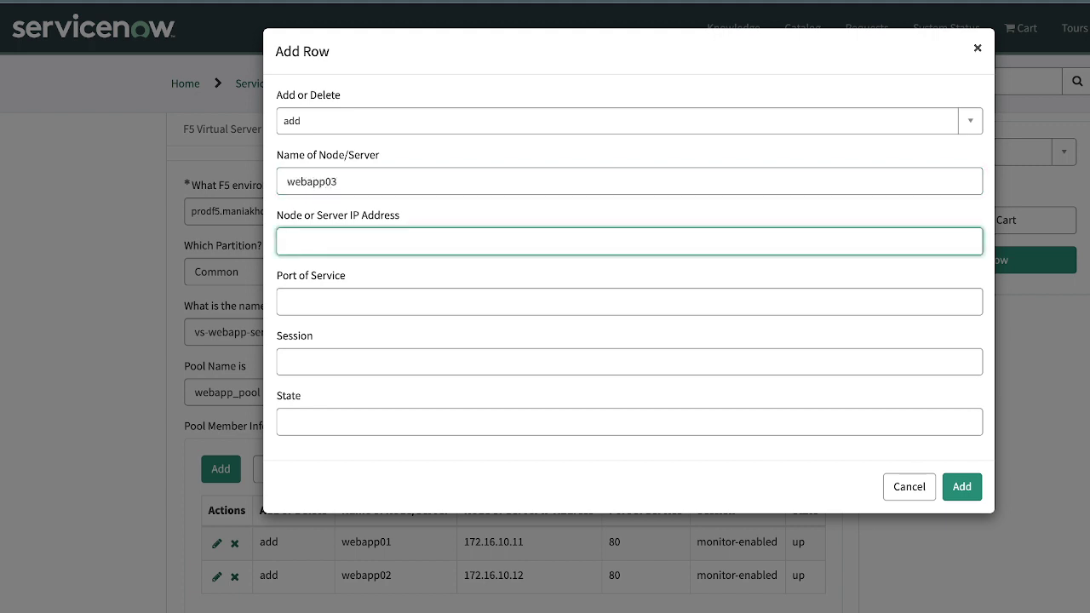
text(172.16.10.)
text(13)
key(Tab)
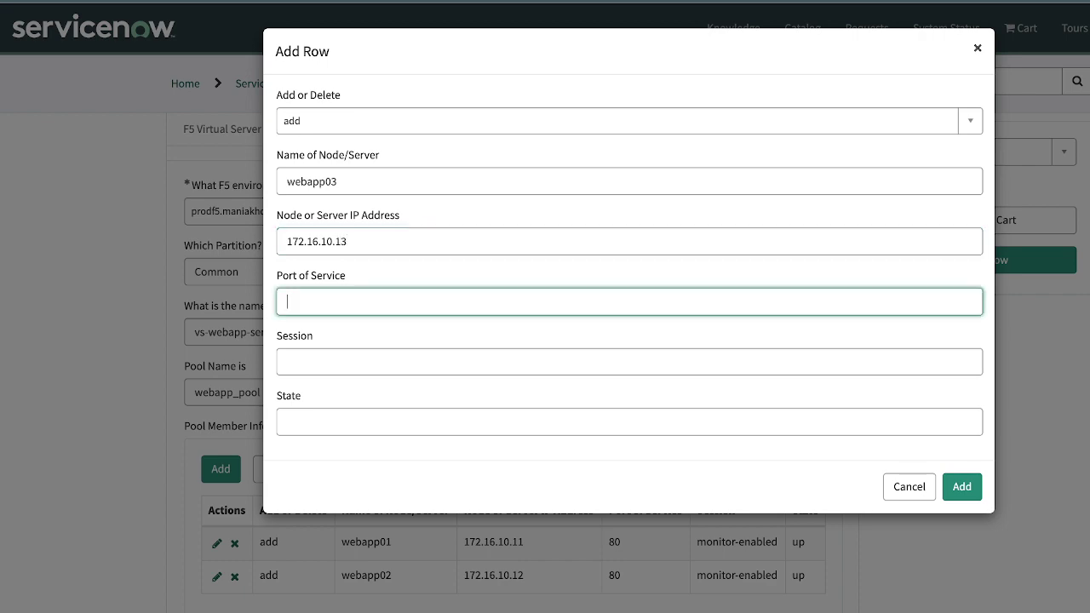
text(80)
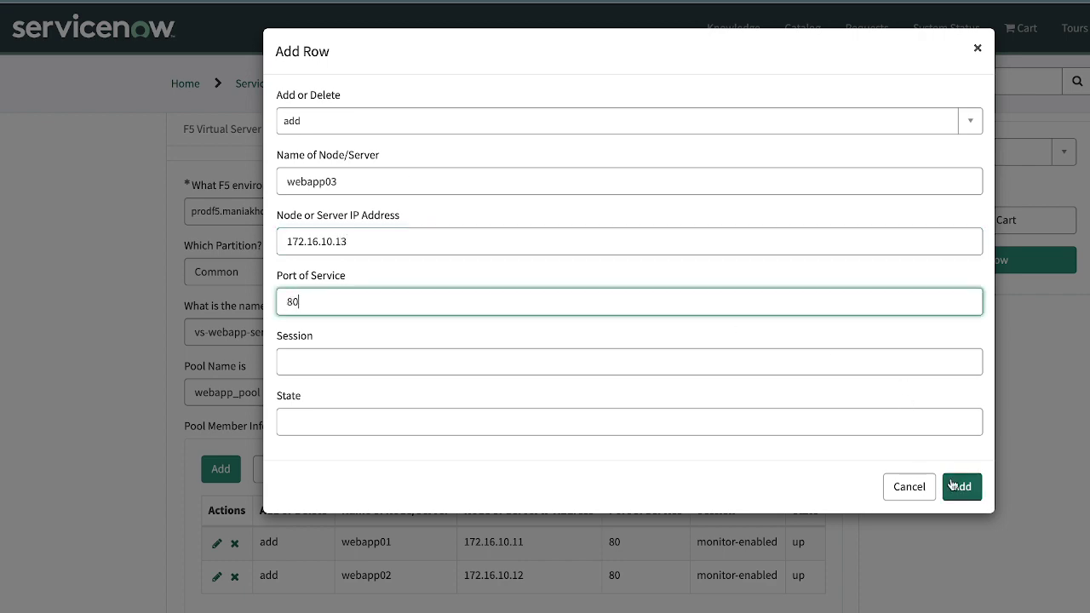
click(952, 484)
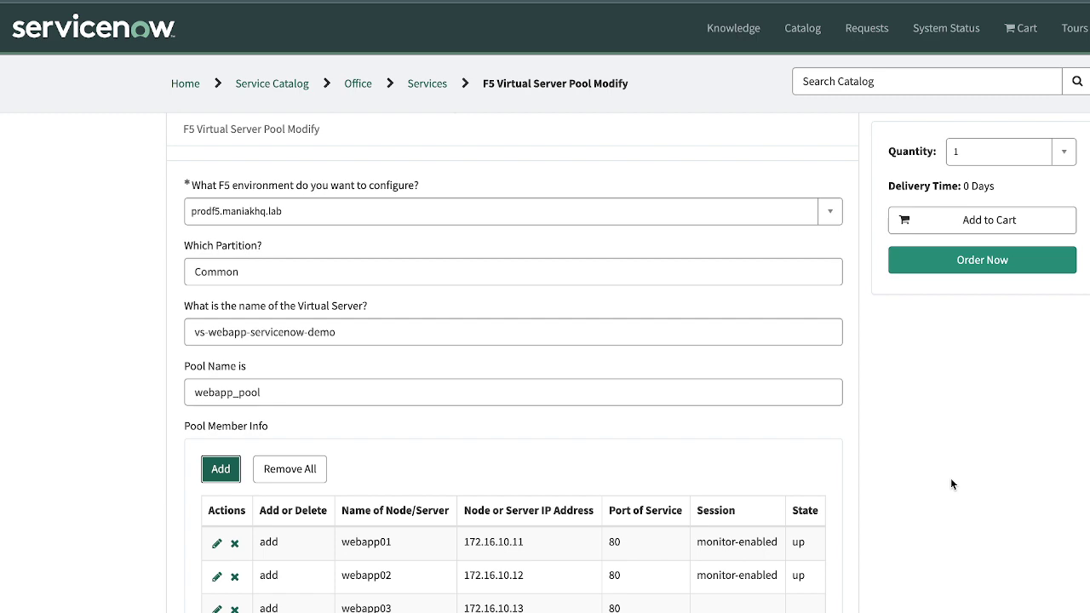
click(957, 261)
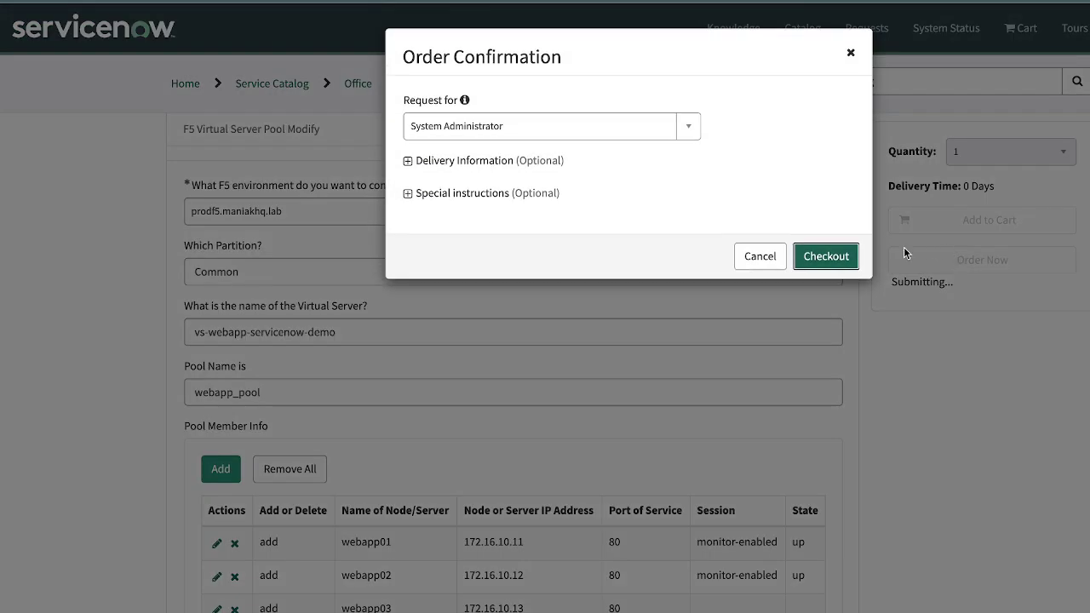
click(829, 259)
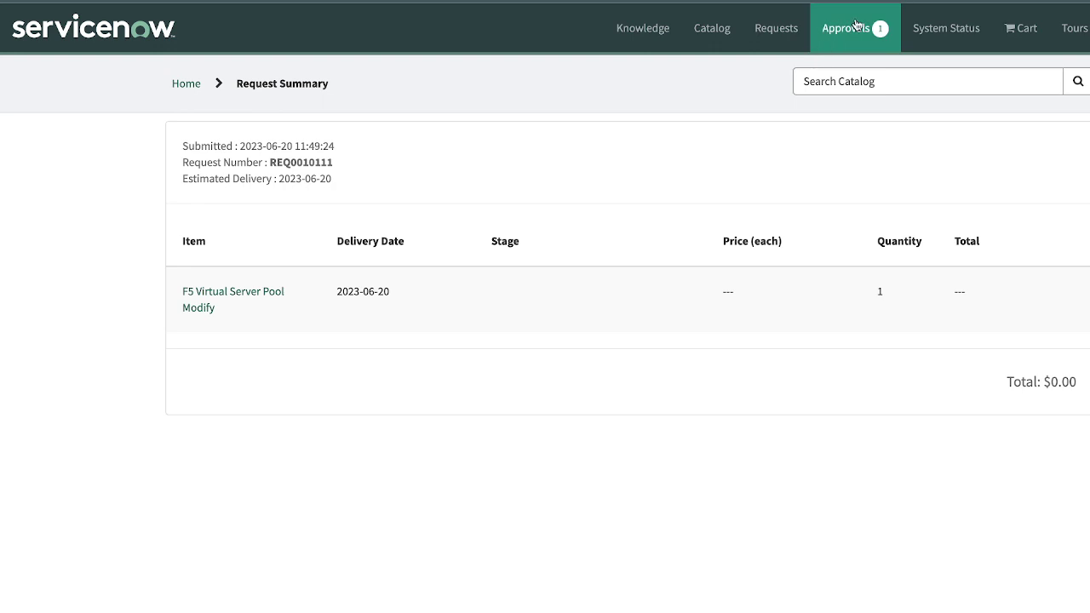
Open approval RITM0010117 and inspect its pool member details for webapp01, webapp02 and webapp03.
click(855, 25)
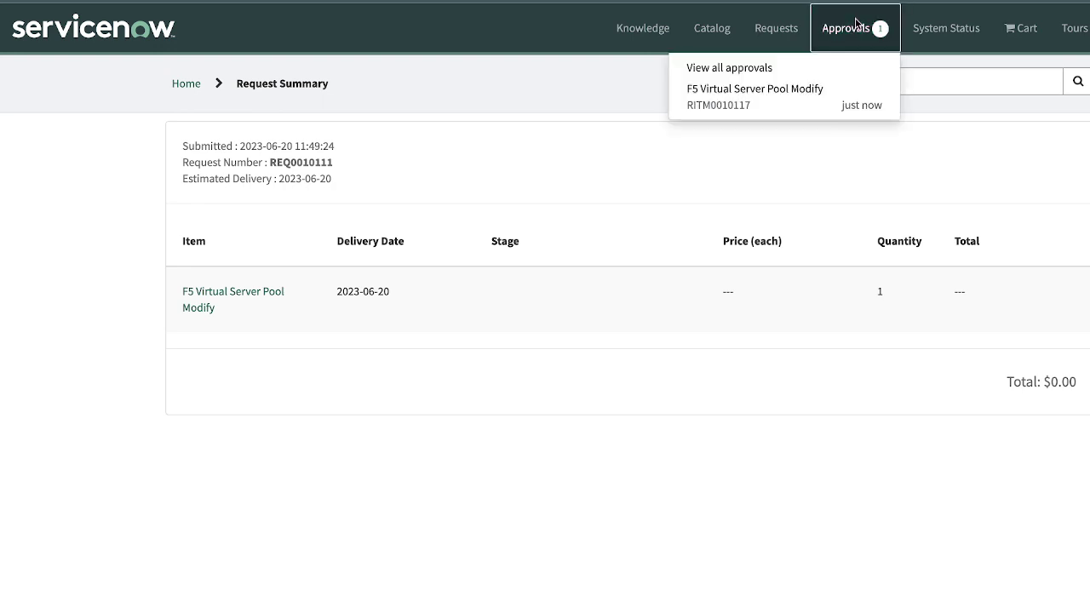
click(784, 104)
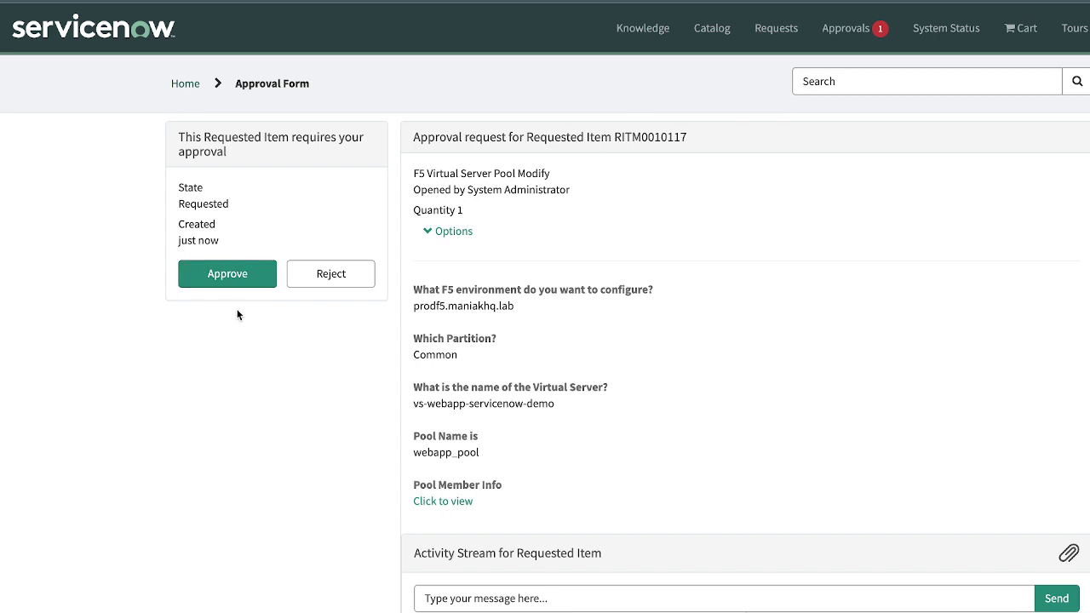
click(461, 502)
drag(204, 445, 622, 448)
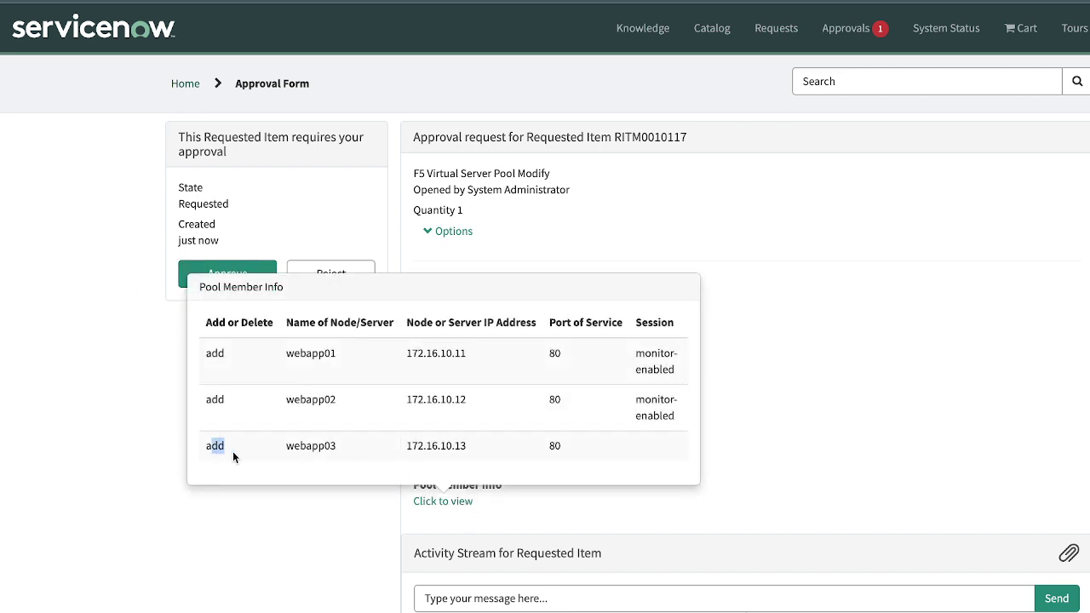
click(477, 507)
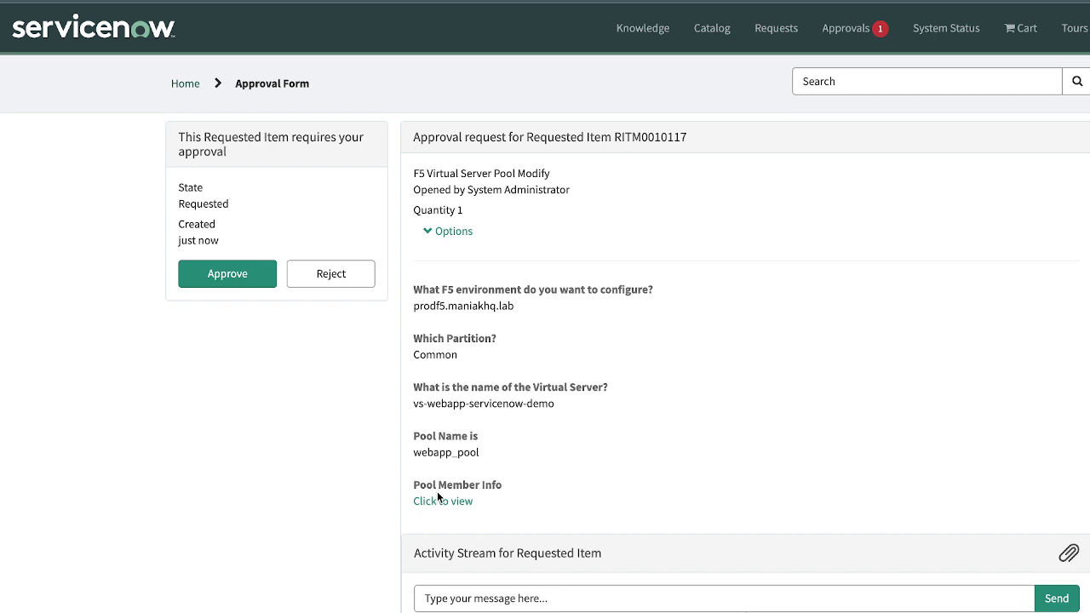
click(441, 501)
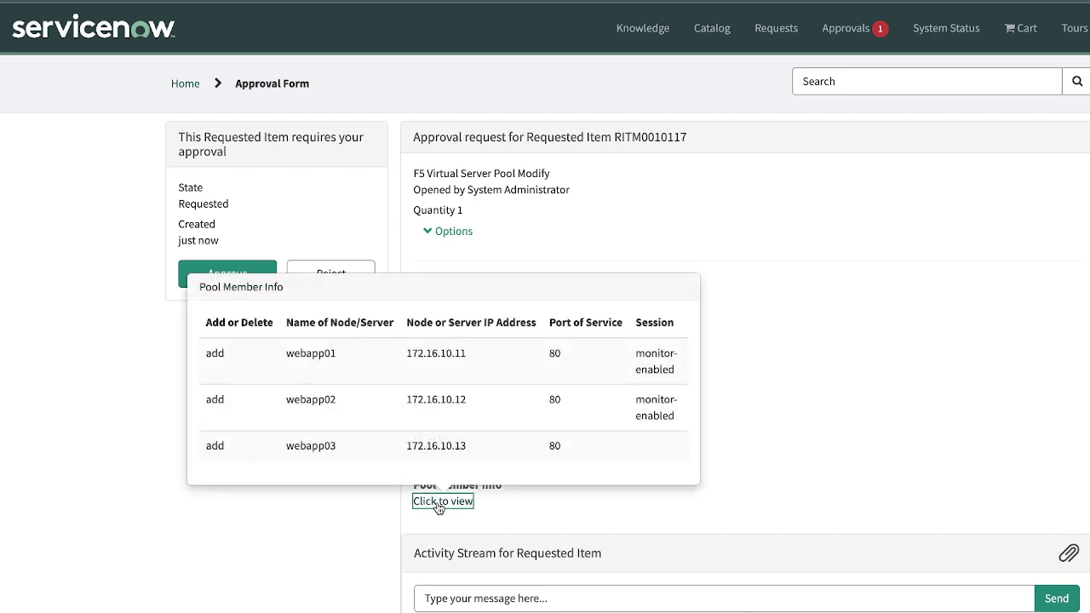
click(210, 322)
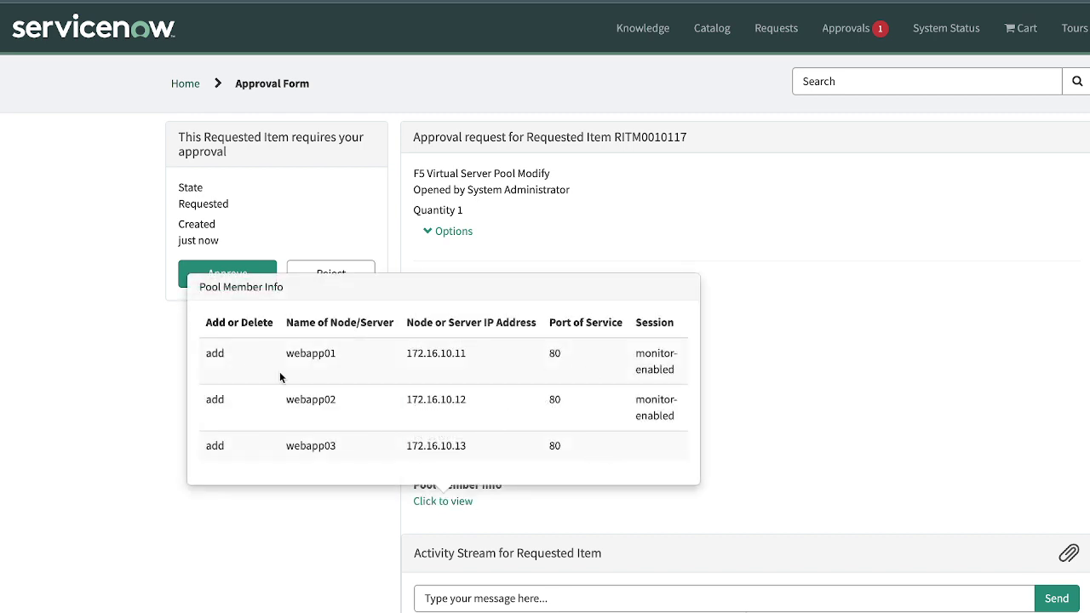
click(596, 491)
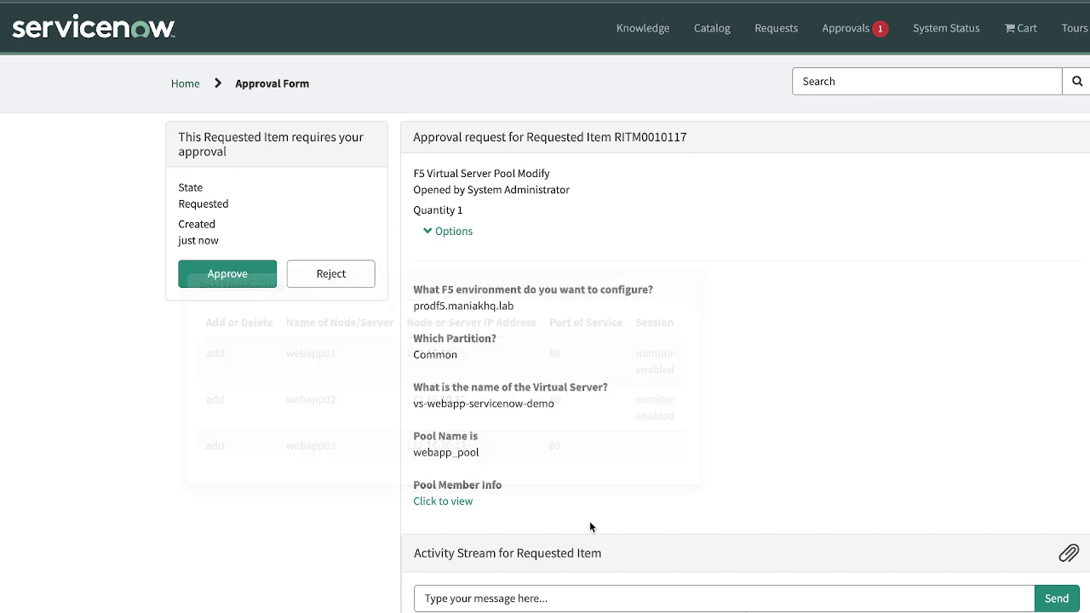
Approve RITM0010117, then reload webapp_pool's members until webapp03 at 172.16.10.13 appears.
click(232, 272)
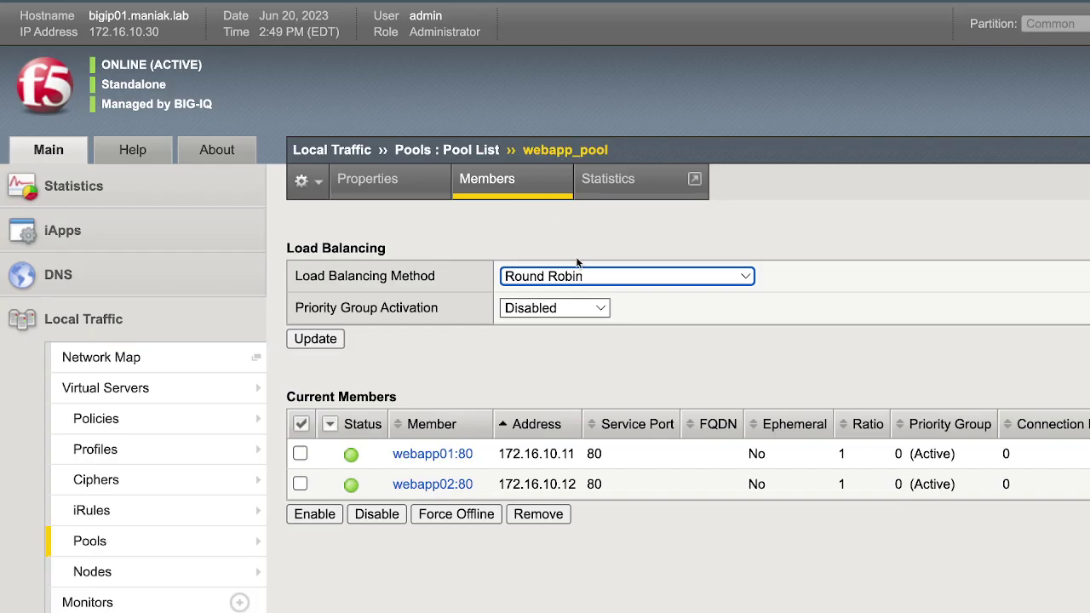
click(494, 184)
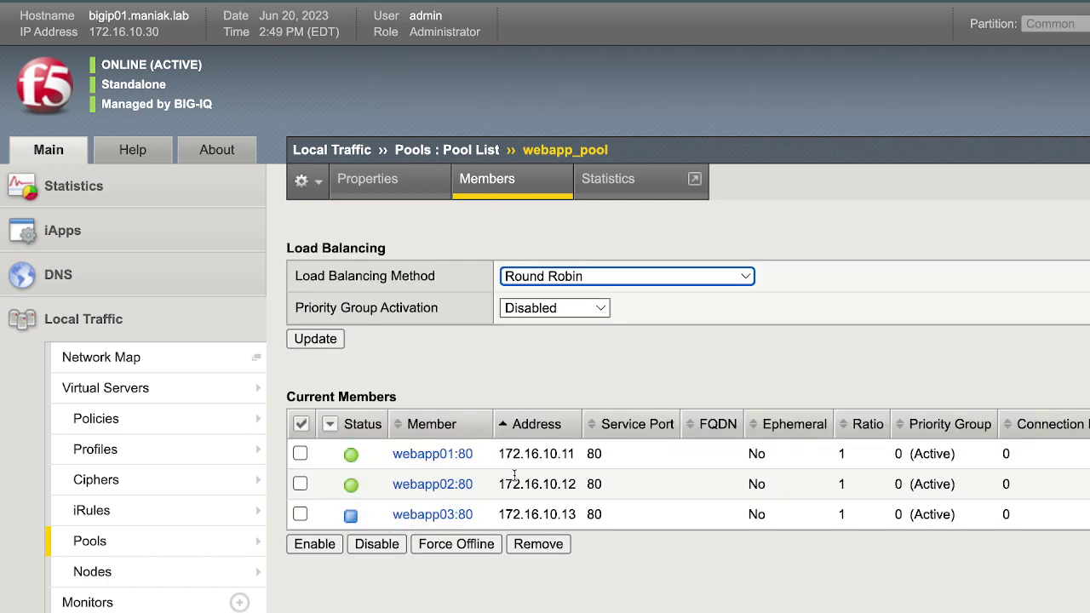
click(500, 194)
click(501, 194)
click(500, 195)
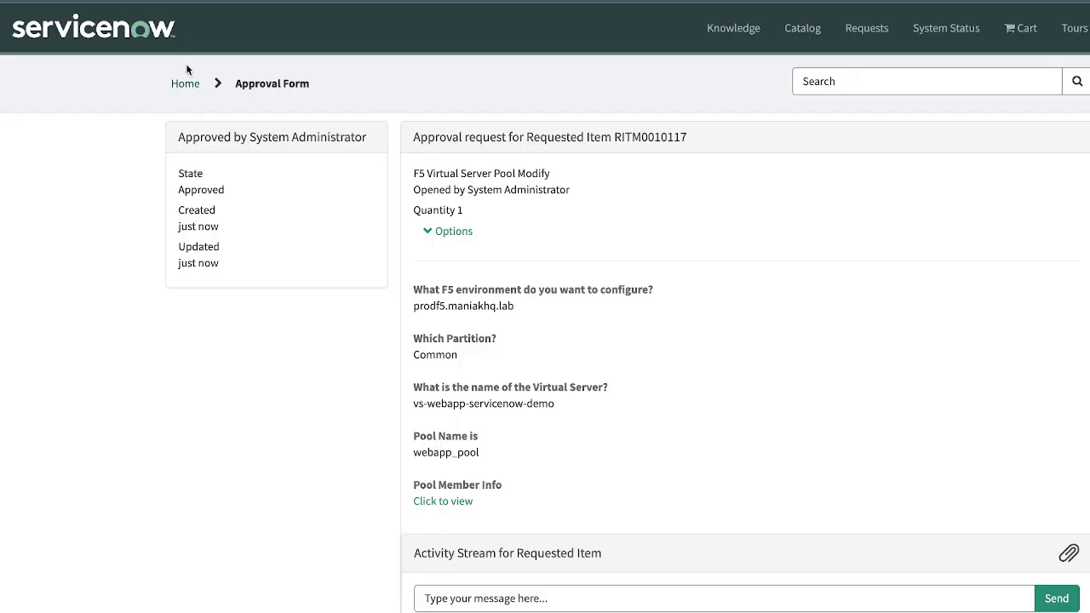
From the portal home, search 'f5' and open the F5 Virtual Server Pool Modify form.
click(185, 84)
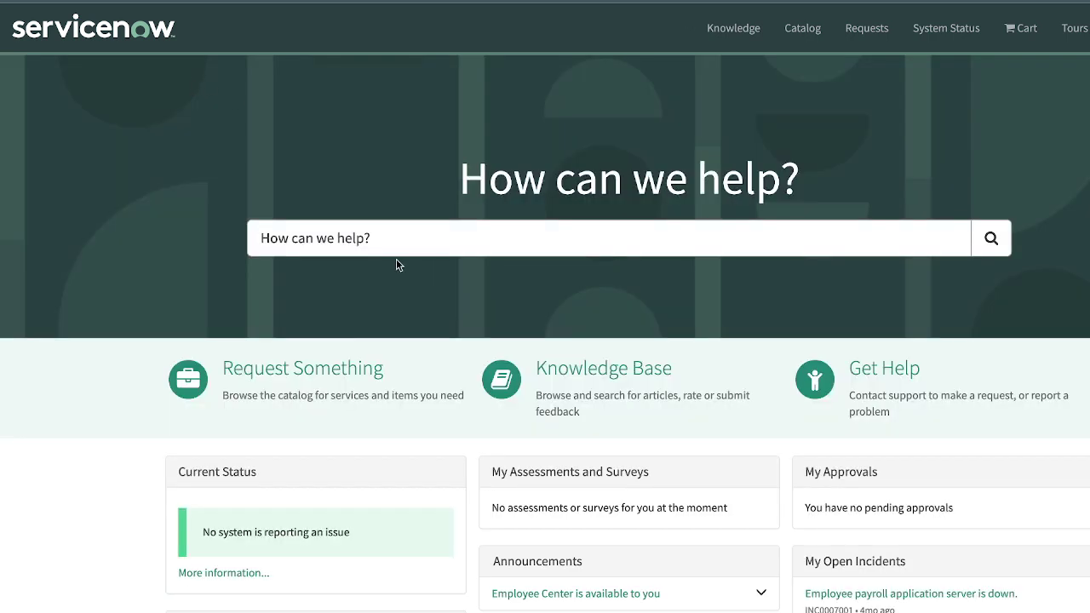
click(389, 241)
text(f5)
key(Return)
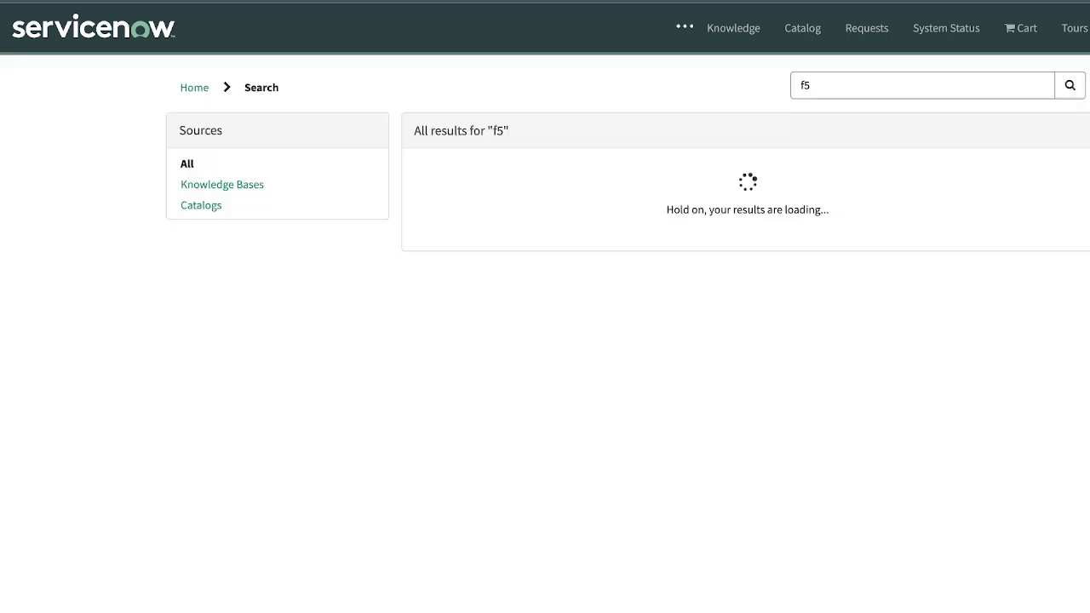
click(515, 271)
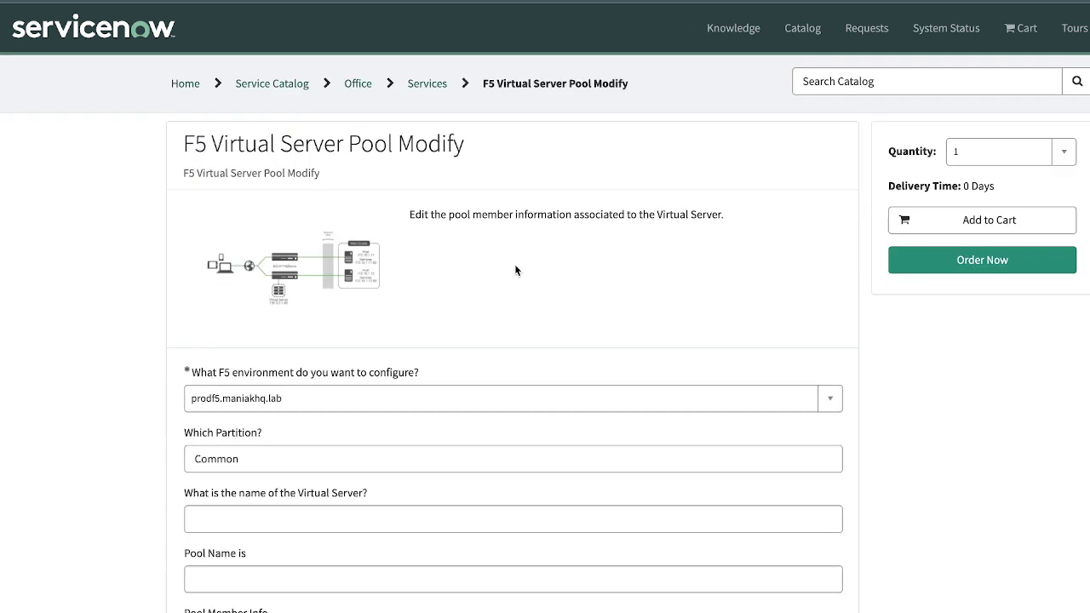
Paste the virtual server name and correct it to vs-webapp-servicenow-demo.
click(277, 528)
text(vs-backend-servicenow-demo)
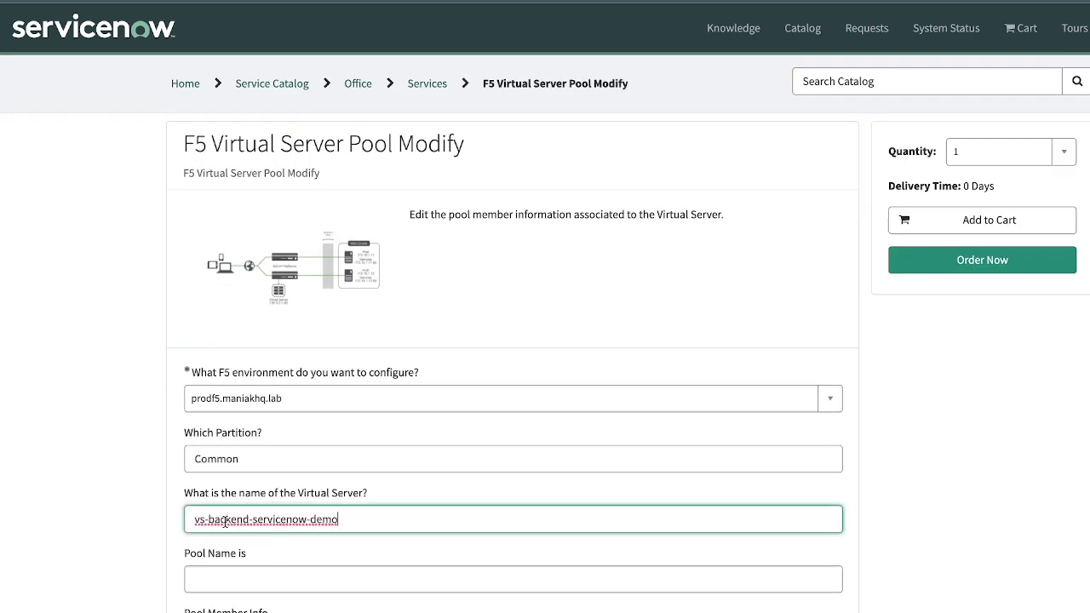
double_click(223, 519)
text(webaoppo)
key(BackSpace)
key(BackSpace)
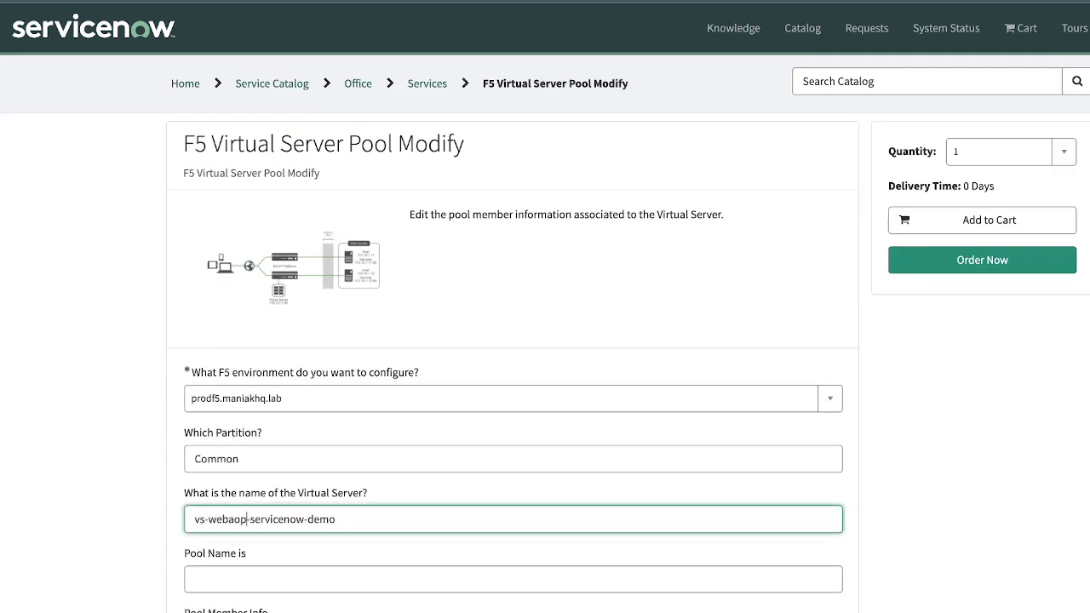
key(BackSpace)
key(BackSpace)
text(pp)
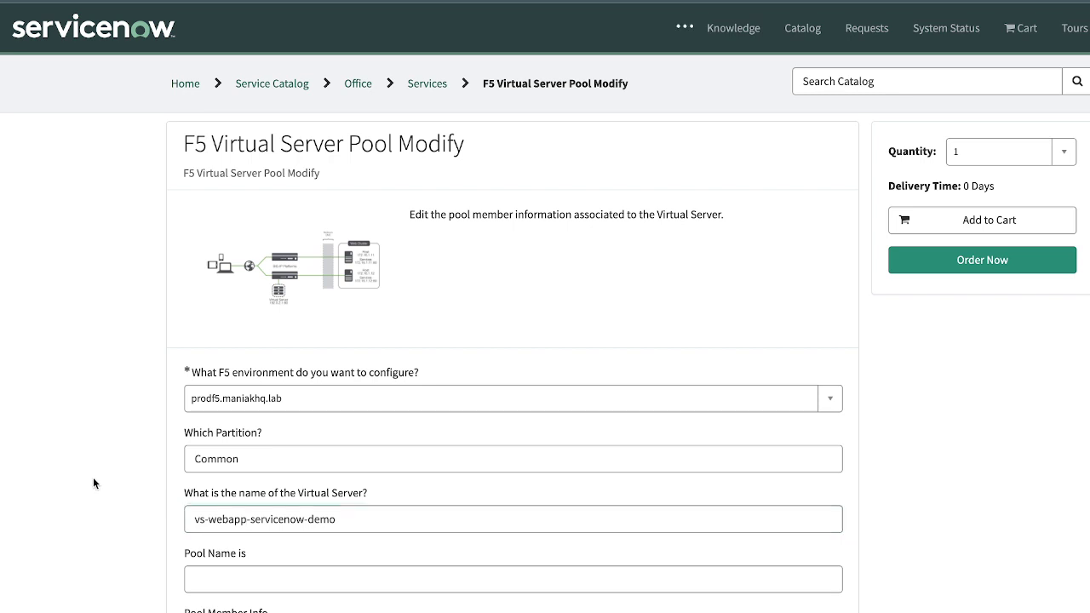
Review the loaded webapp_pool member rows, selecting webapp03's IP 172.16.10.13.
scroll(93, 483, down, 1)
scroll(93, 483, down, 2)
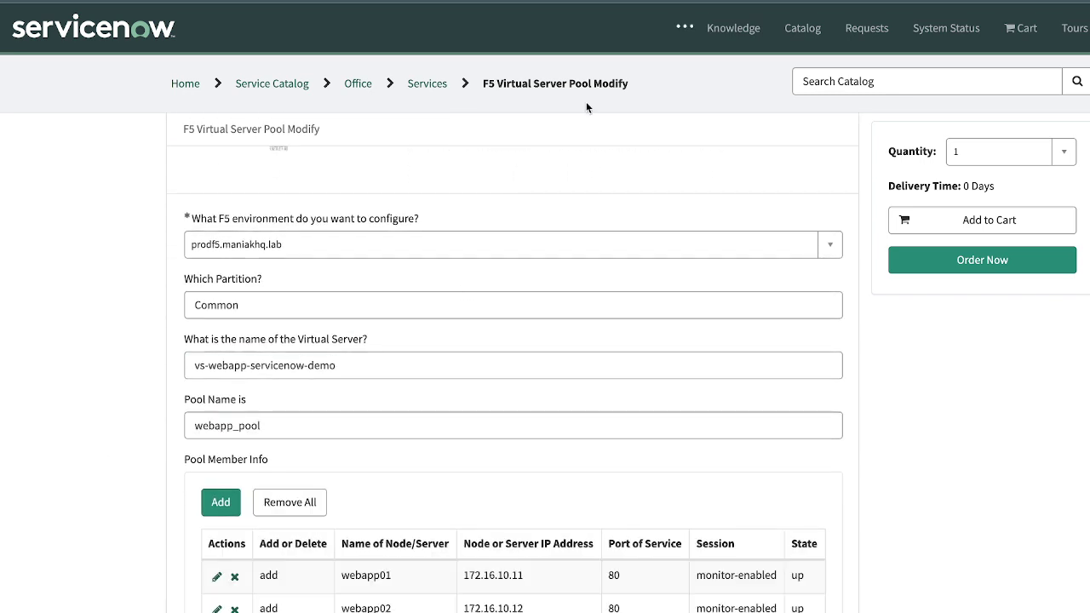
scroll(601, 502, down, 1)
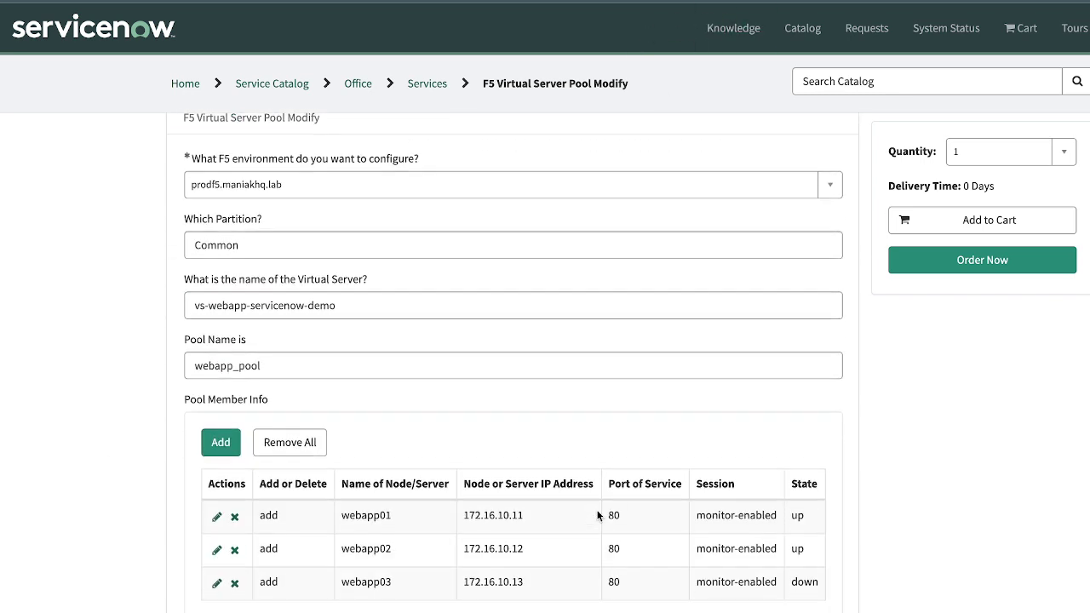
double_click(519, 580)
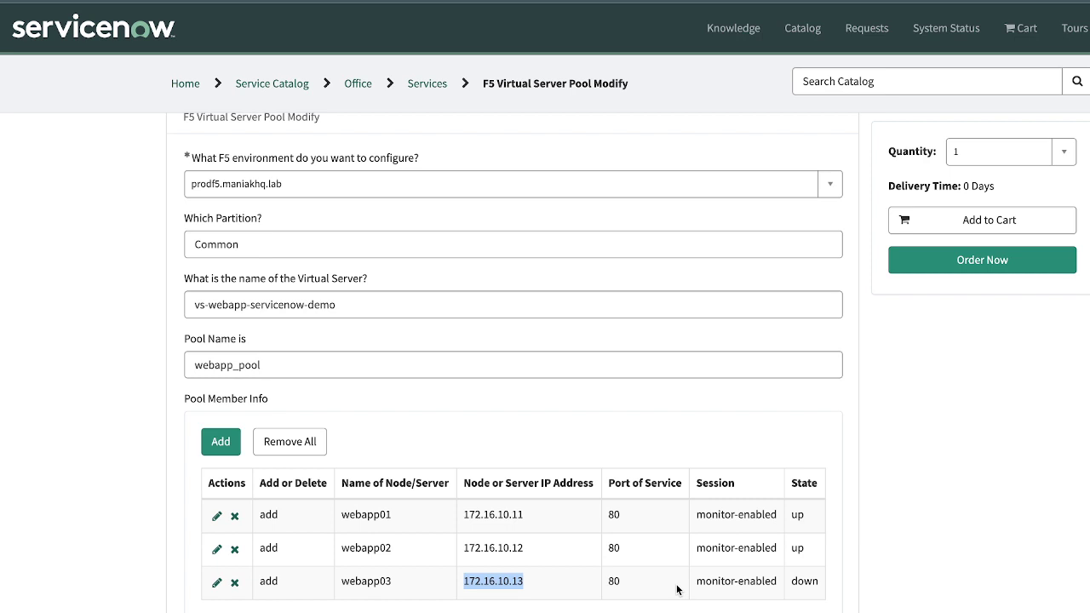
Switch webapp03's member row to delete, save it, and check out the request.
double_click(378, 587)
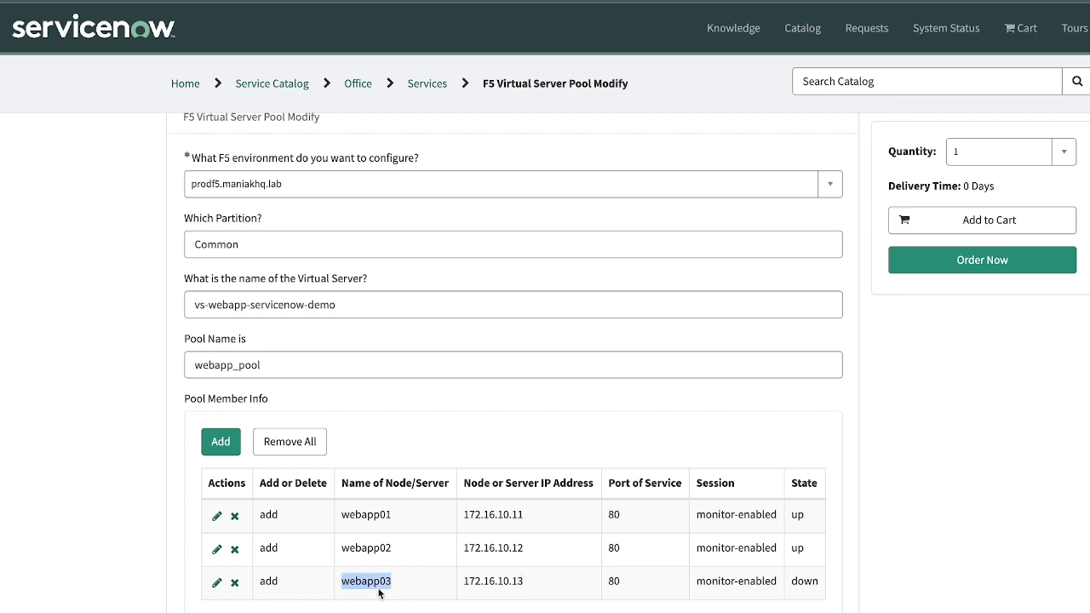
click(218, 584)
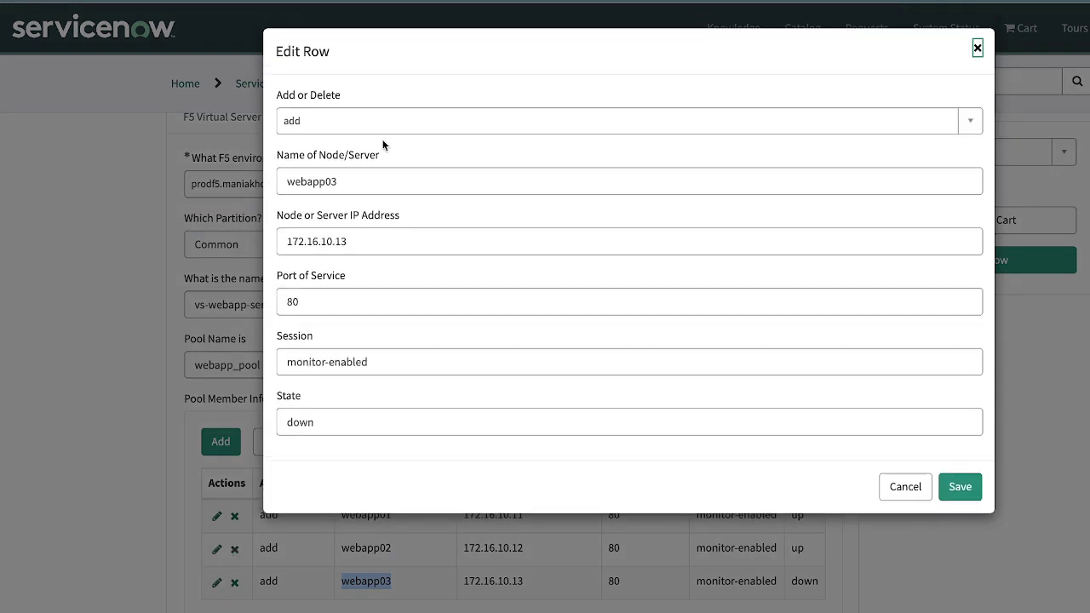
click(373, 128)
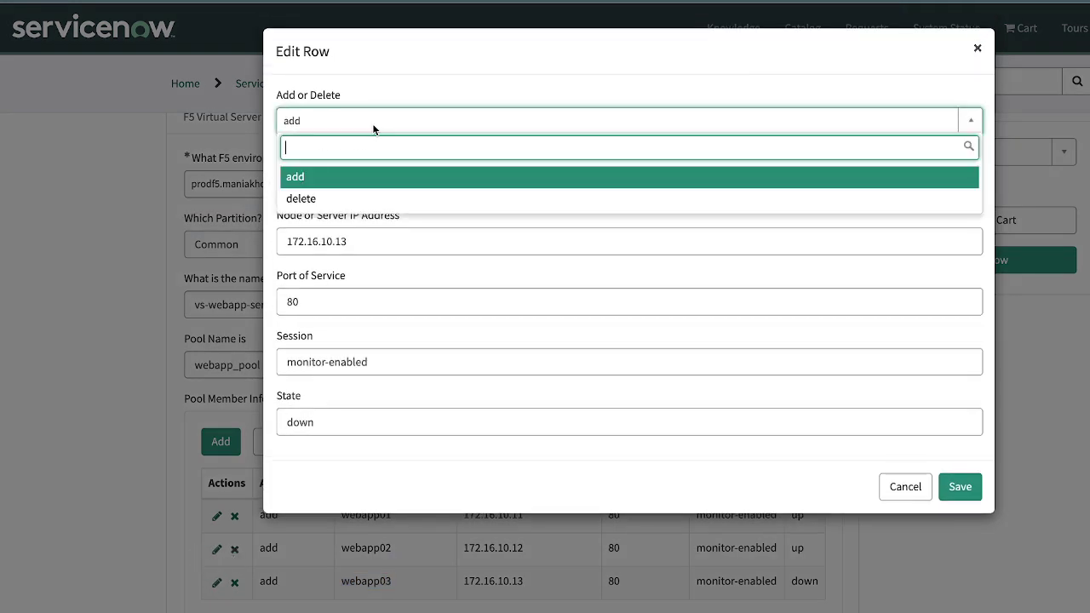
click(319, 201)
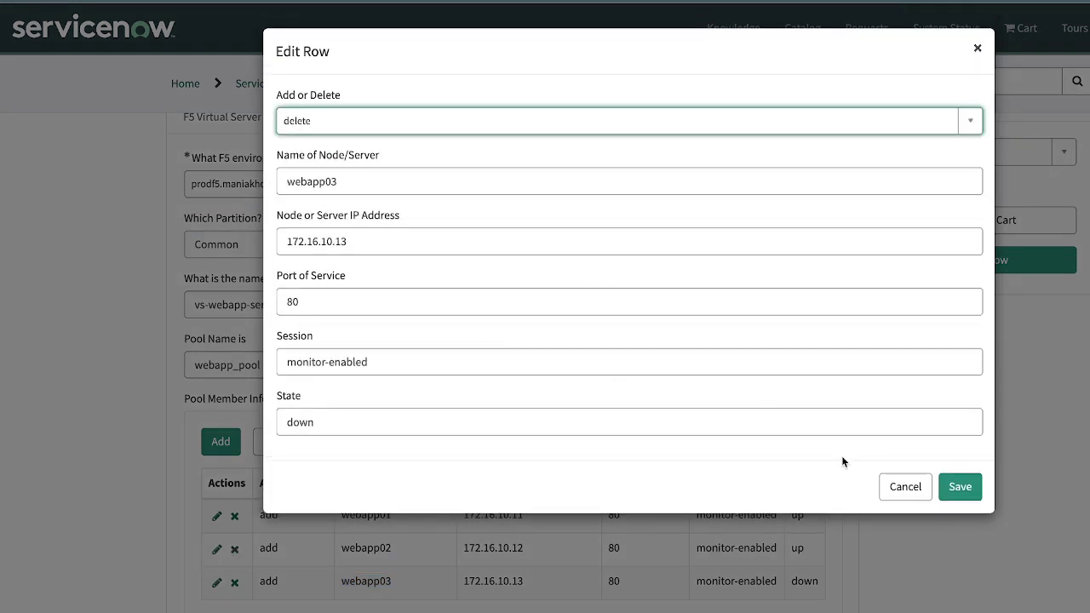
click(957, 488)
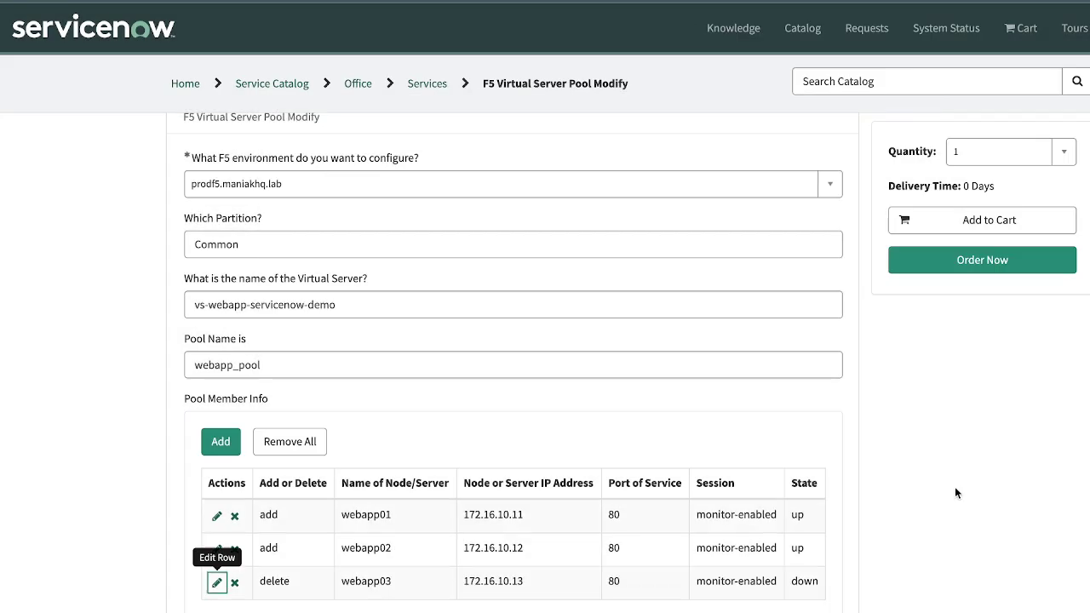
click(989, 266)
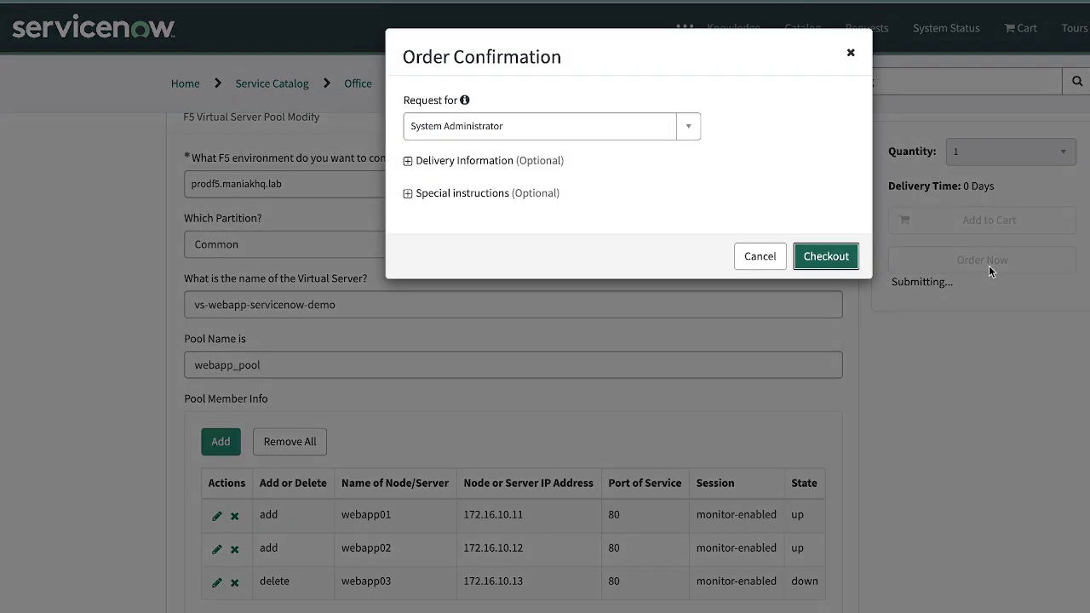
click(841, 263)
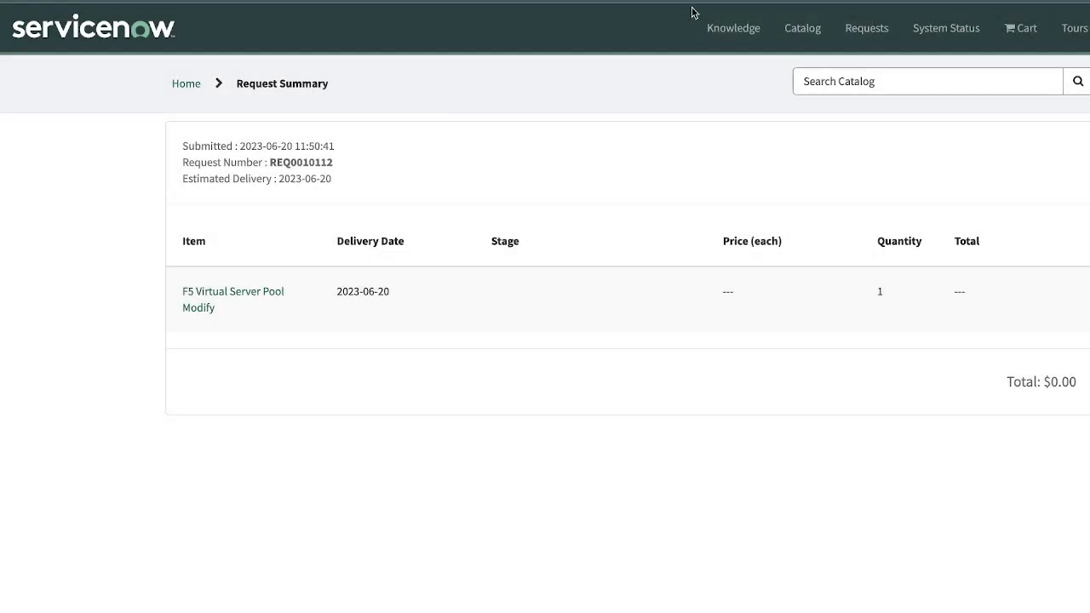
Approve the new F5 Virtual Server Pool Modify request RITM0010118 from Approvals.
click(843, 12)
click(732, 103)
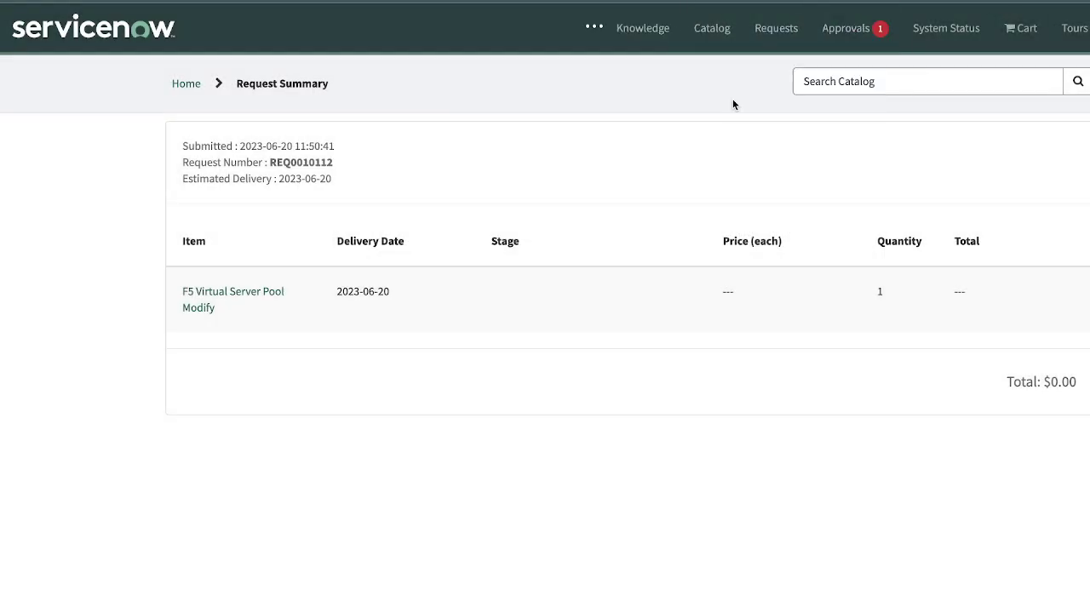
click(236, 274)
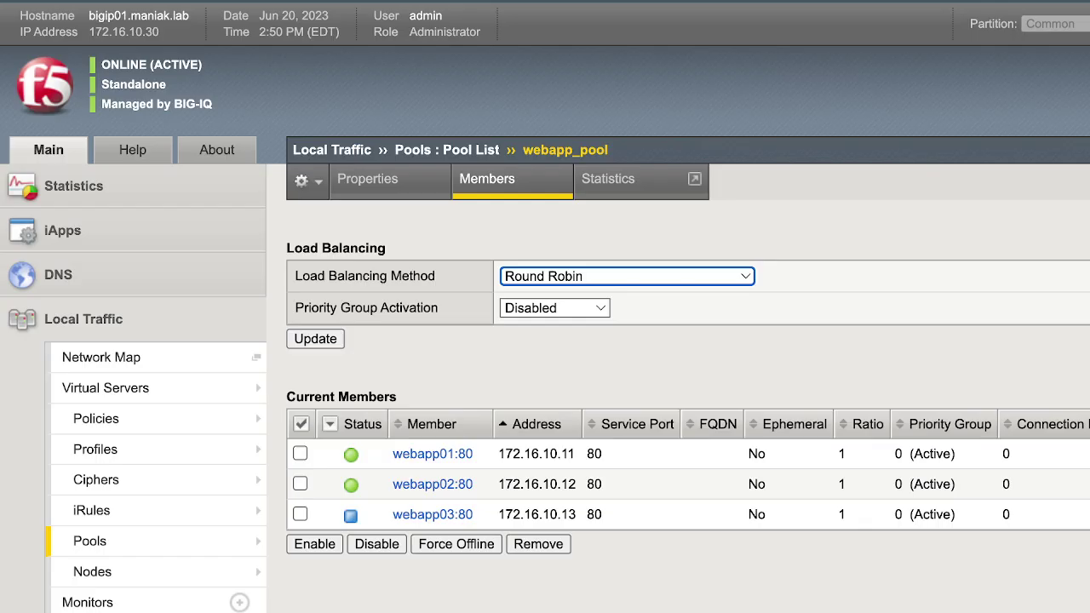
Refresh webapp_pool's members and check Nodes to confirm webapp03 is removed, then view the pools.
click(477, 192)
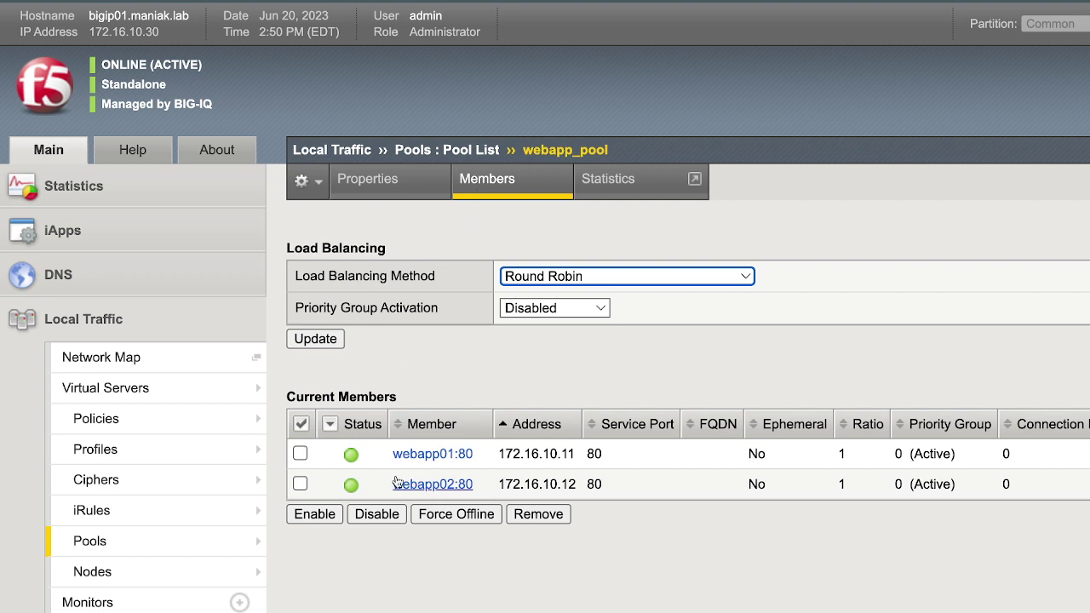
click(142, 567)
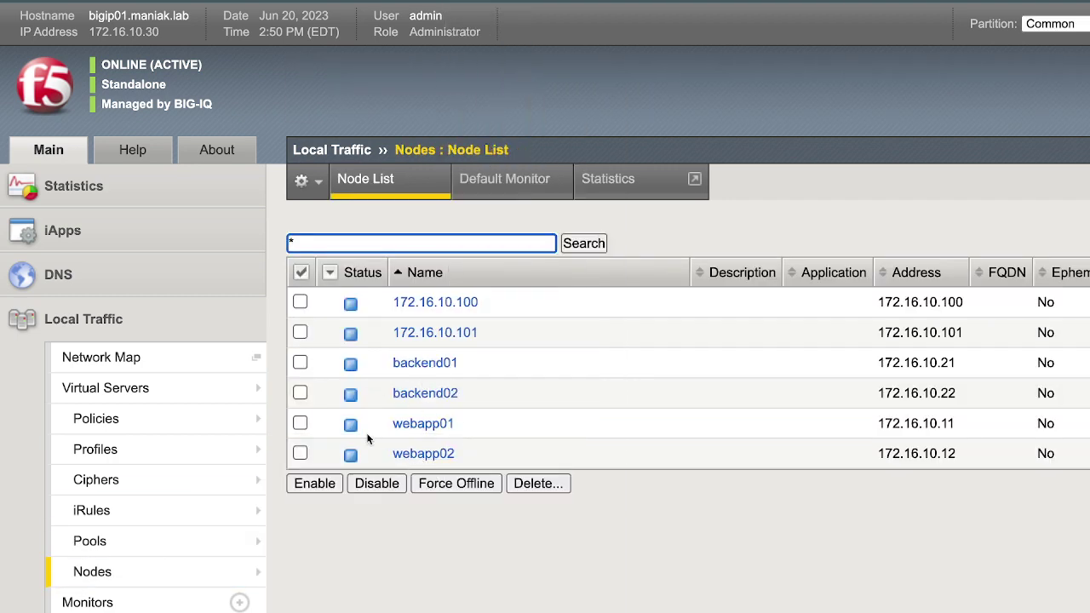
mouse_move(89, 541)
click(209, 544)
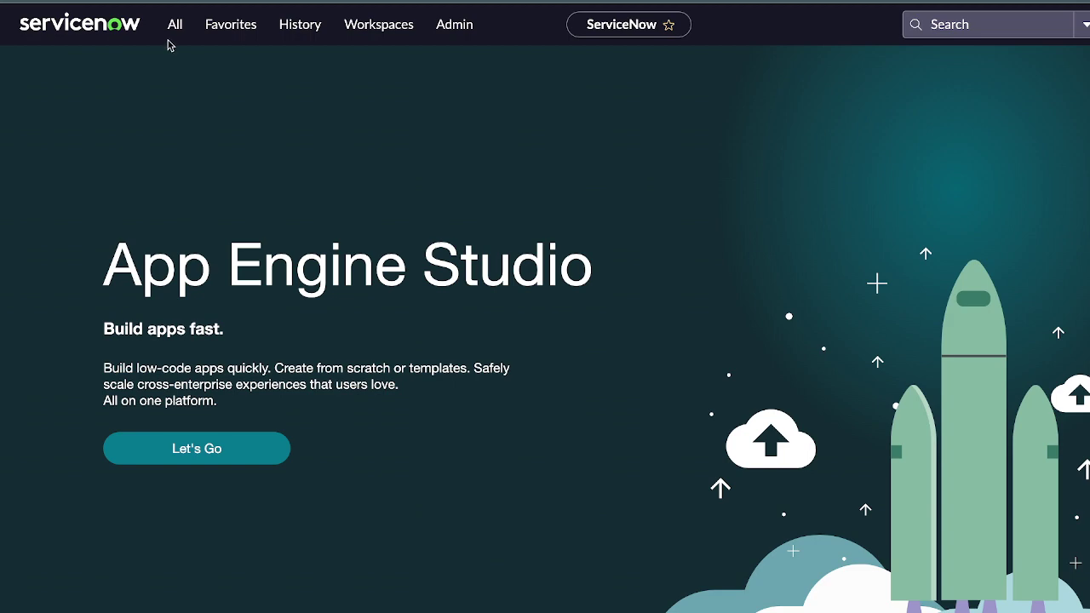
Filter the navigator for 'flow' and open the F5 VIP Modify Pool Member Action flow.
click(175, 24)
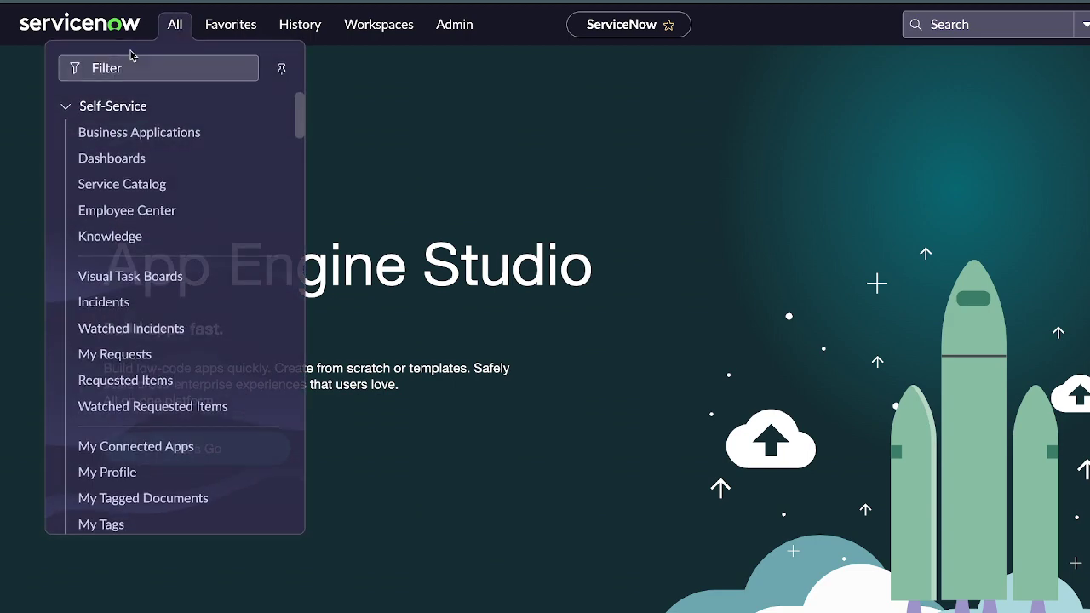
text(cat)
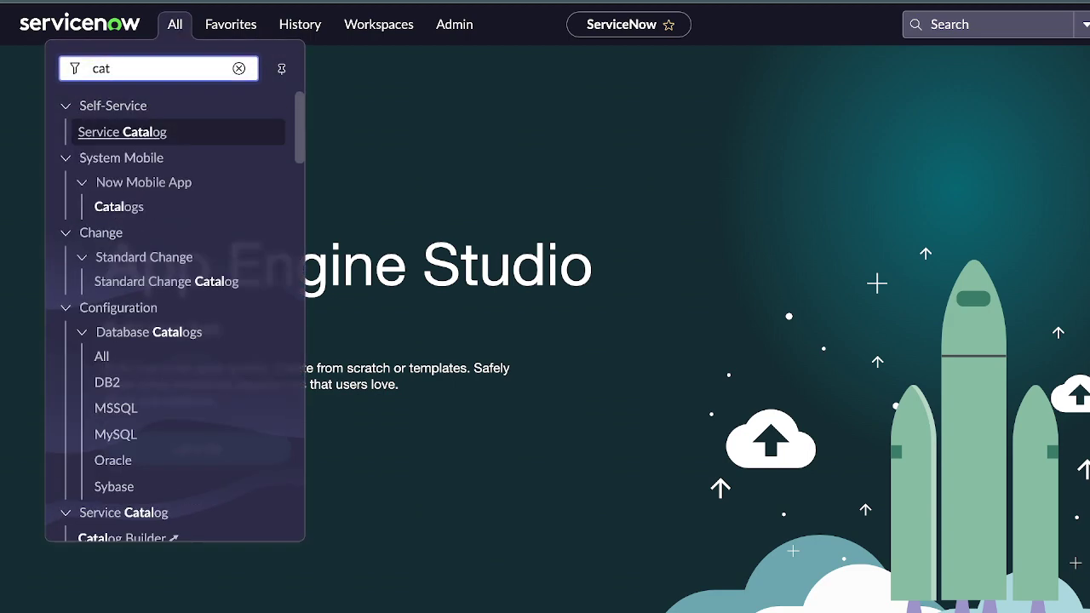
key(BackSpace)
key(BackSpace)
key(BackSpace)
text(flow)
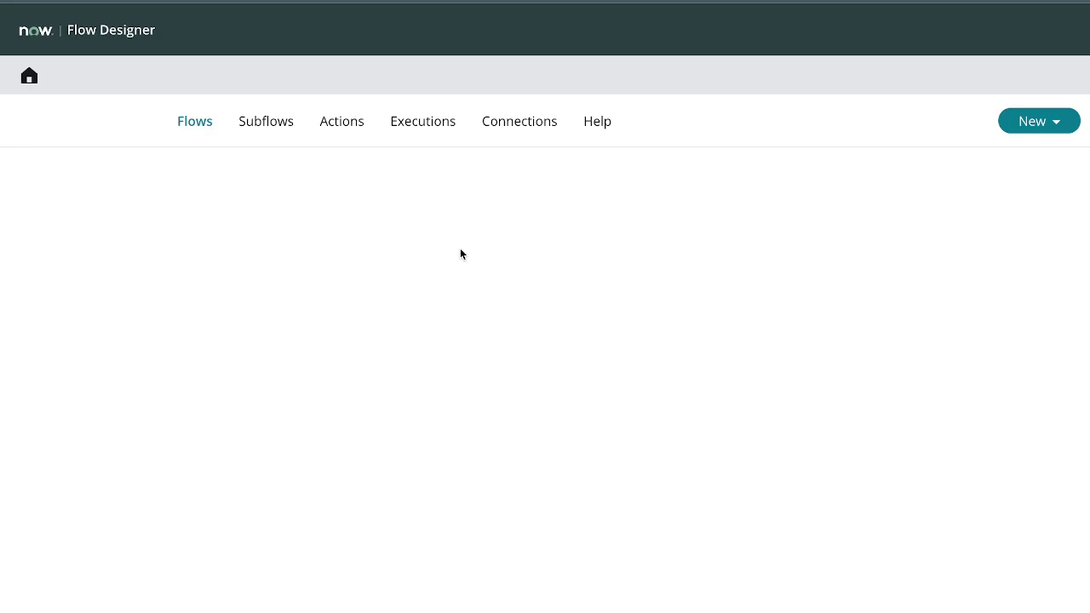
click(302, 310)
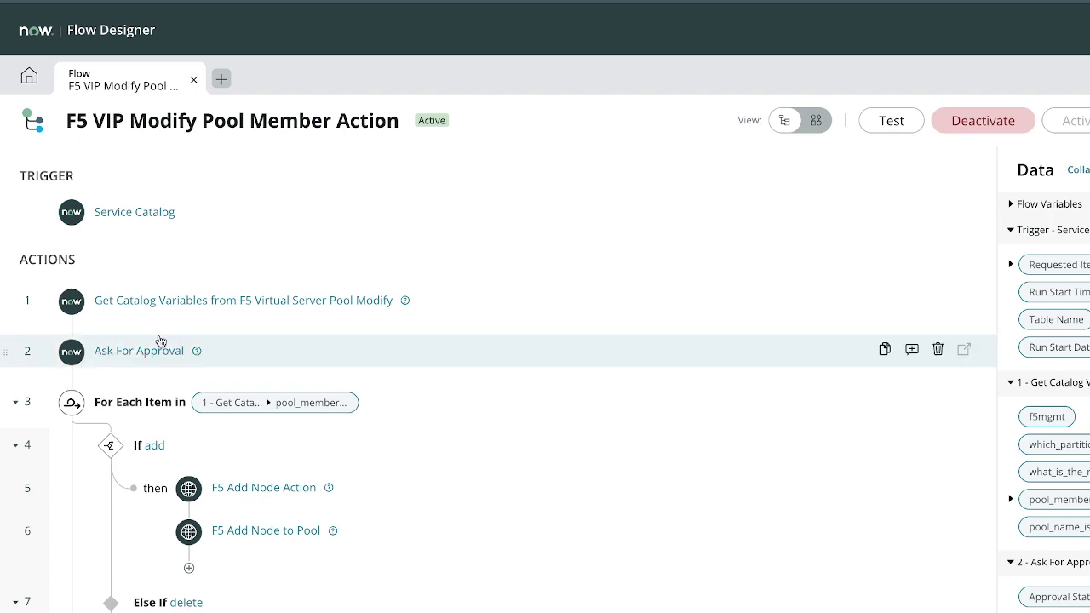
mouse_move(160, 345)
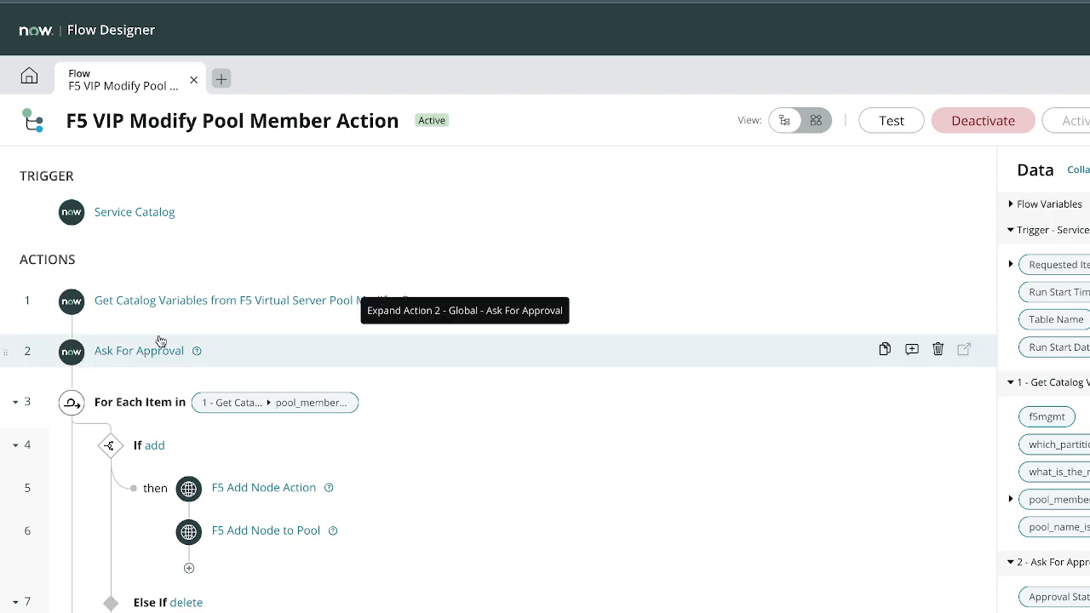
Inspect the flow's F5 Add Node Action inputs and its add and delete branches.
scroll(159, 342, down, 1)
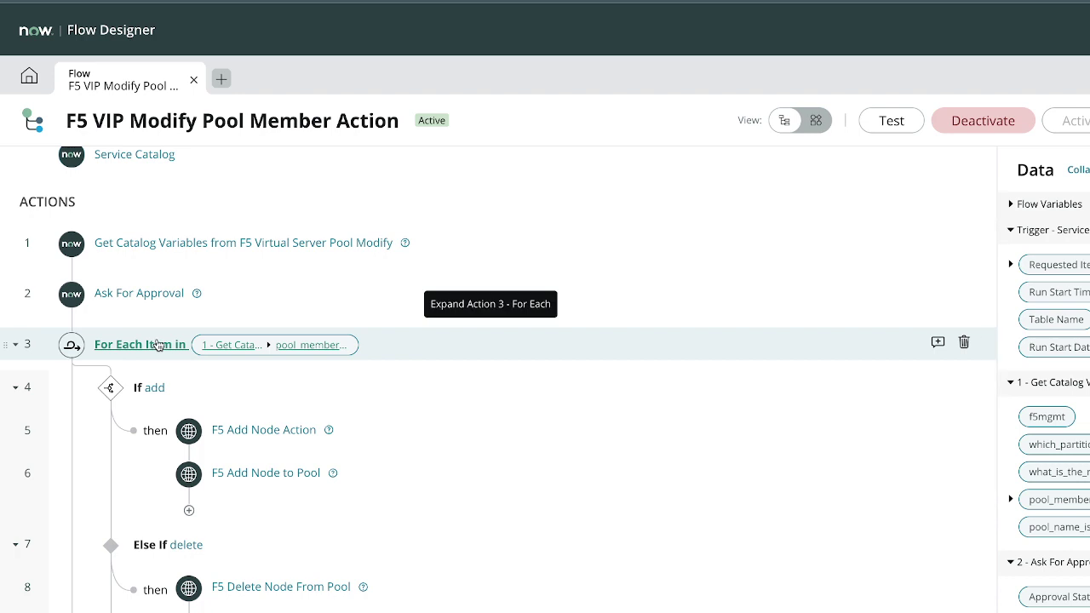
click(284, 433)
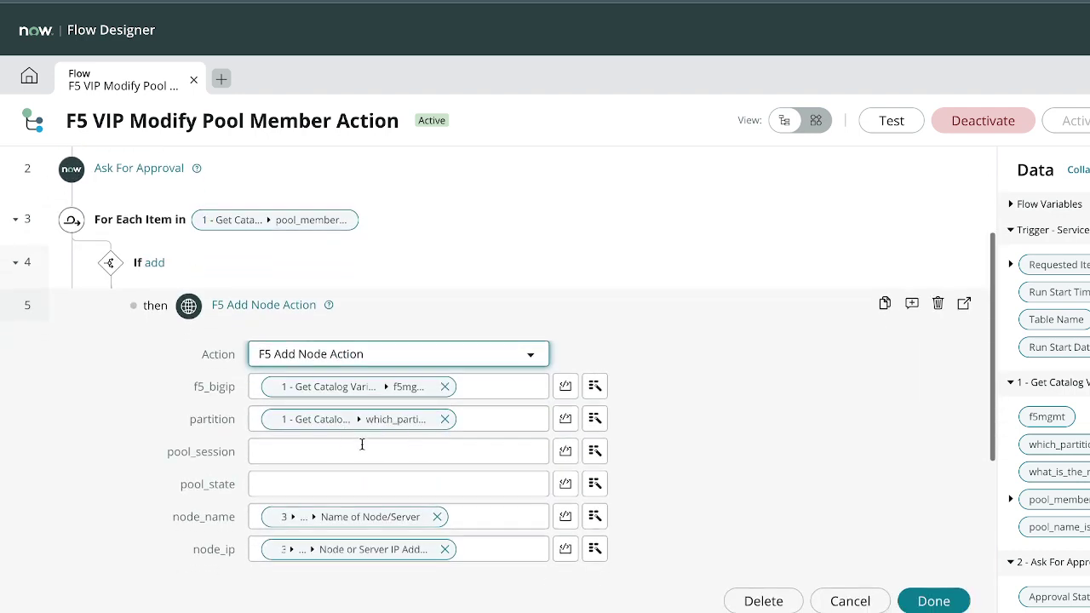
click(256, 303)
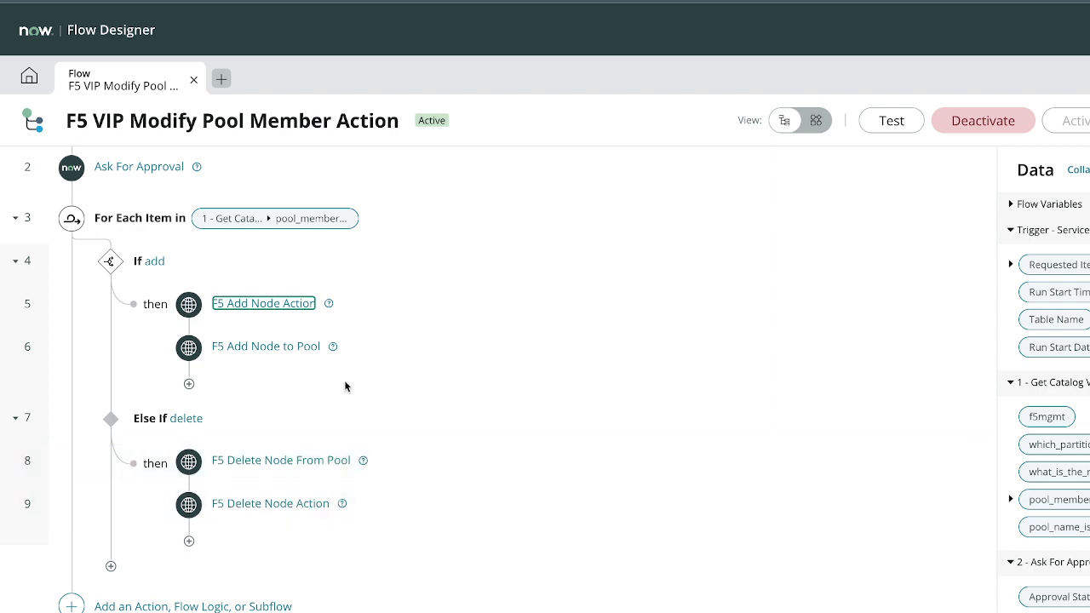
scroll(344, 386, up, 1)
scroll(345, 386, down, 1)
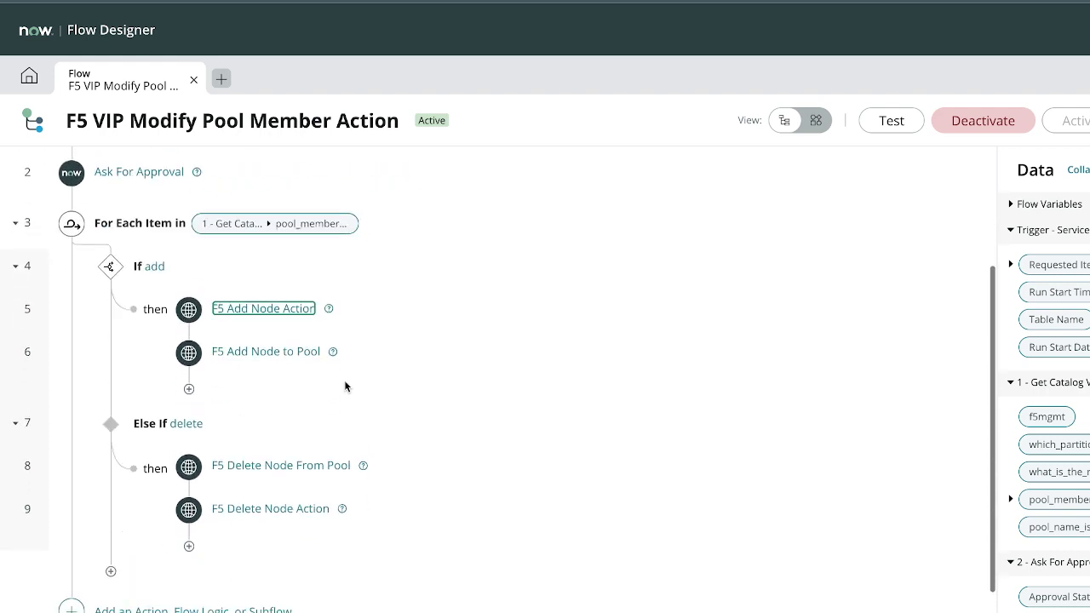
scroll(345, 387, up, 1)
scroll(345, 386, up, 1)
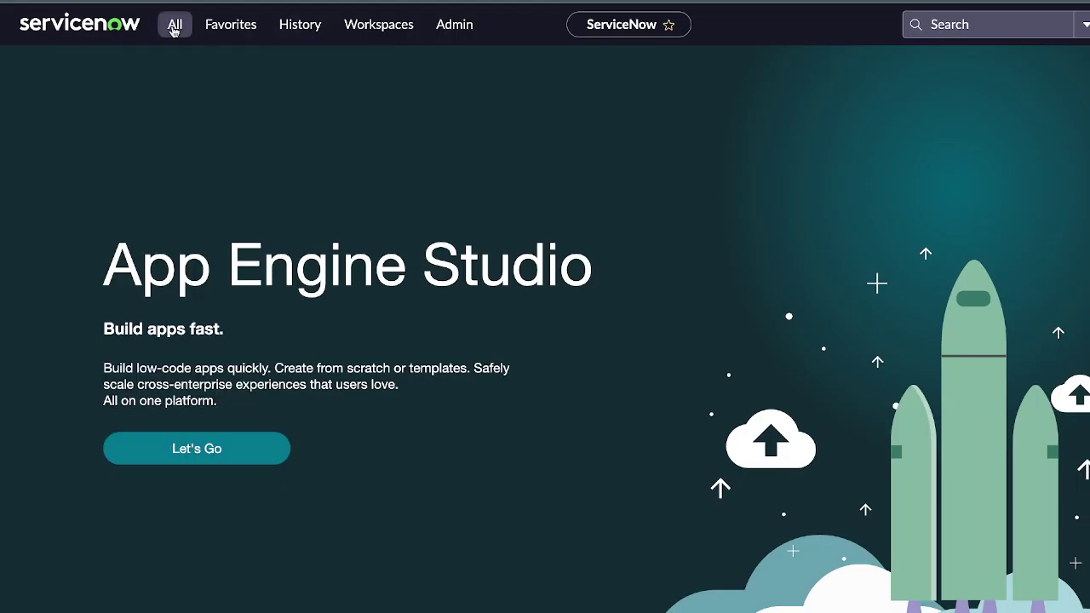
Open the F5 Virtual Server Pool Modify item from the Service Catalog.
click(174, 23)
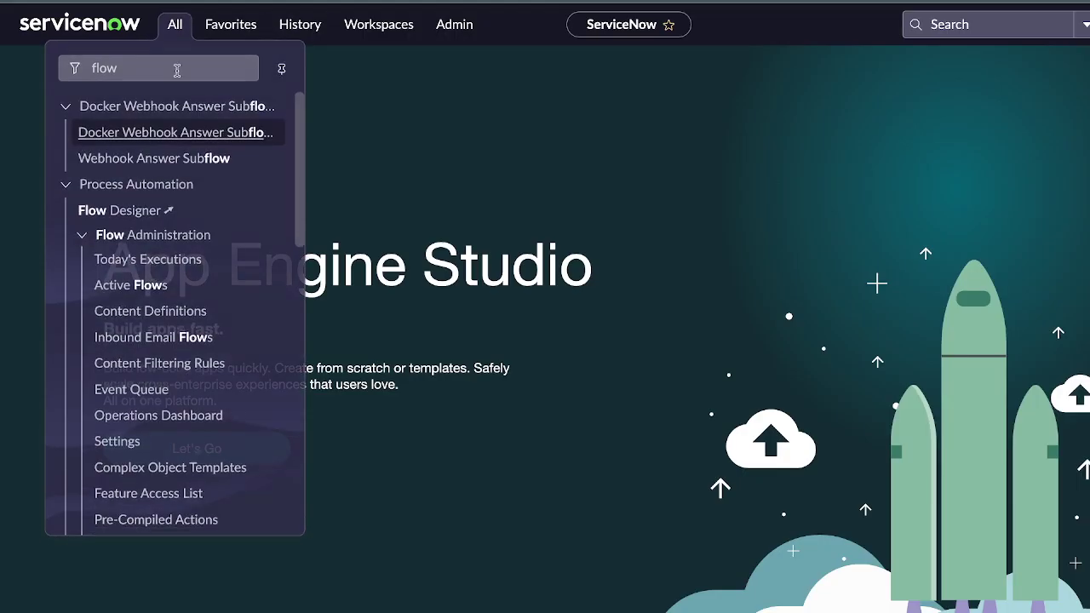
key(BackSpace)
key(BackSpace)
key(BackSpace)
key(BackSpace)
text(cat)
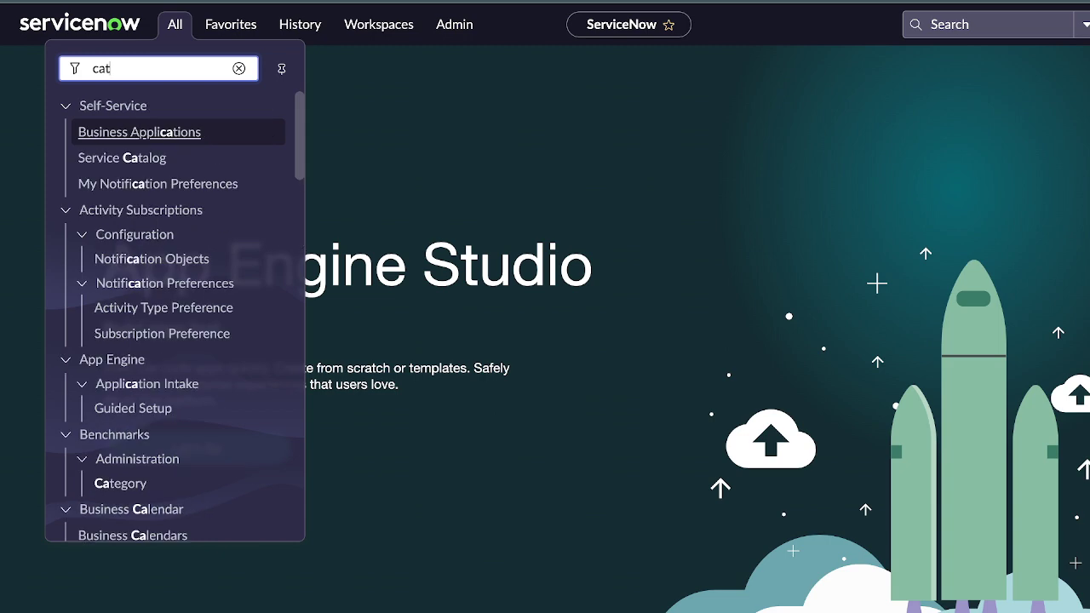
text(al)
click(136, 132)
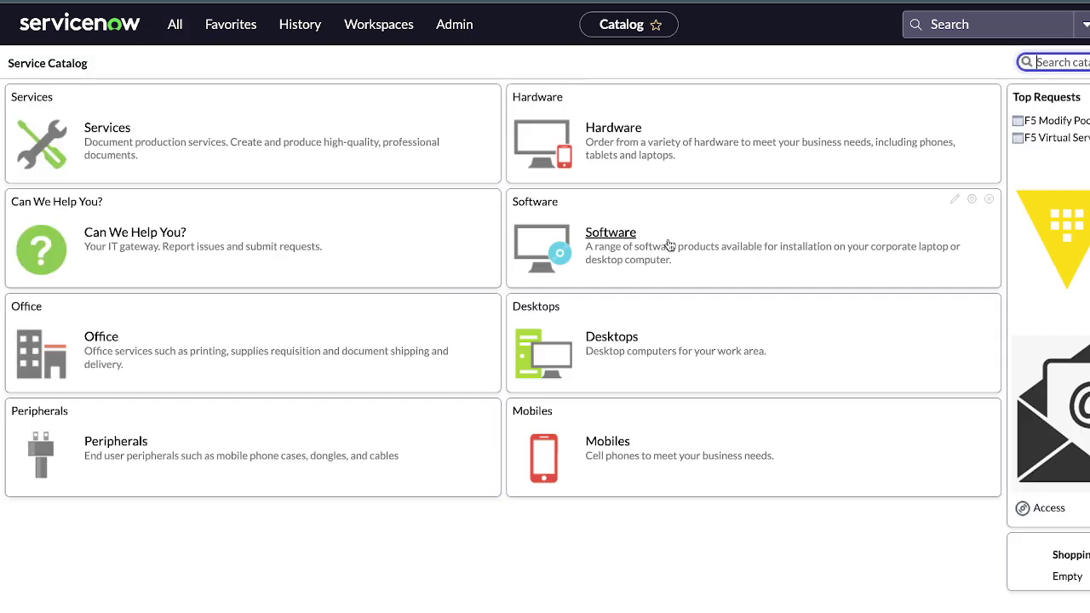
click(1030, 136)
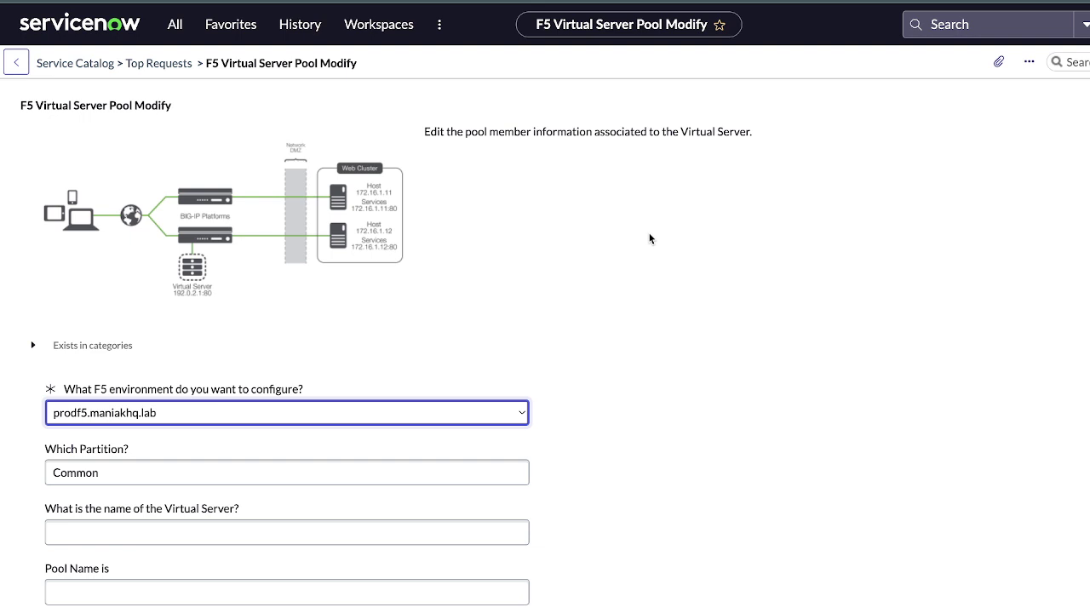
Enter vs-backend-servicenow-demo as the Virtual Server, auto-loading pool backend_pool and member backend01.
scroll(649, 239, down, 2)
click(313, 432)
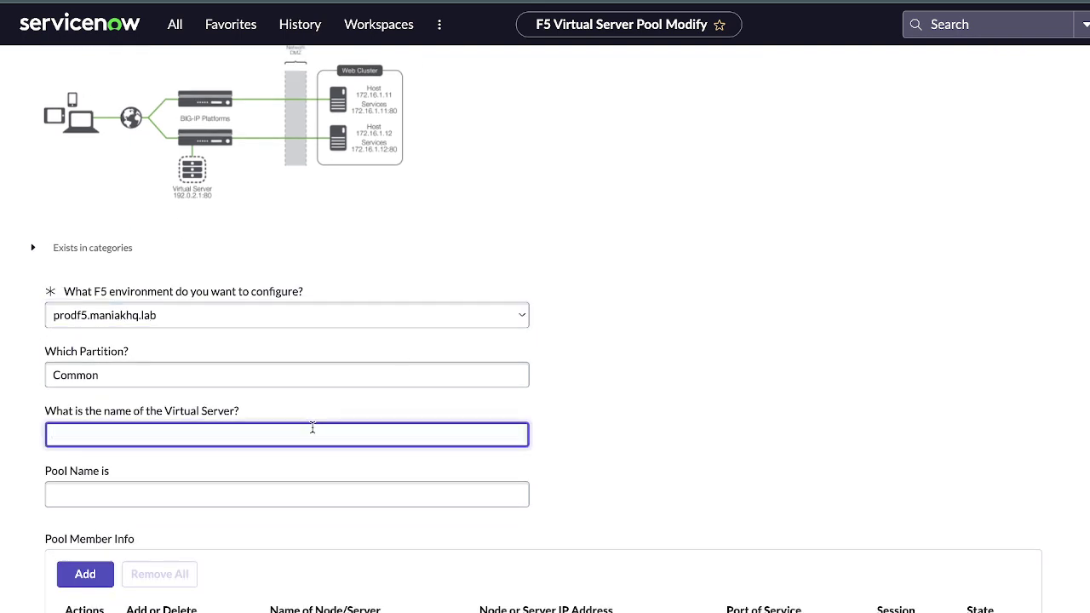
text(vs-backend-servicenow-demo)
scroll(650, 358, down, 1)
click(826, 172)
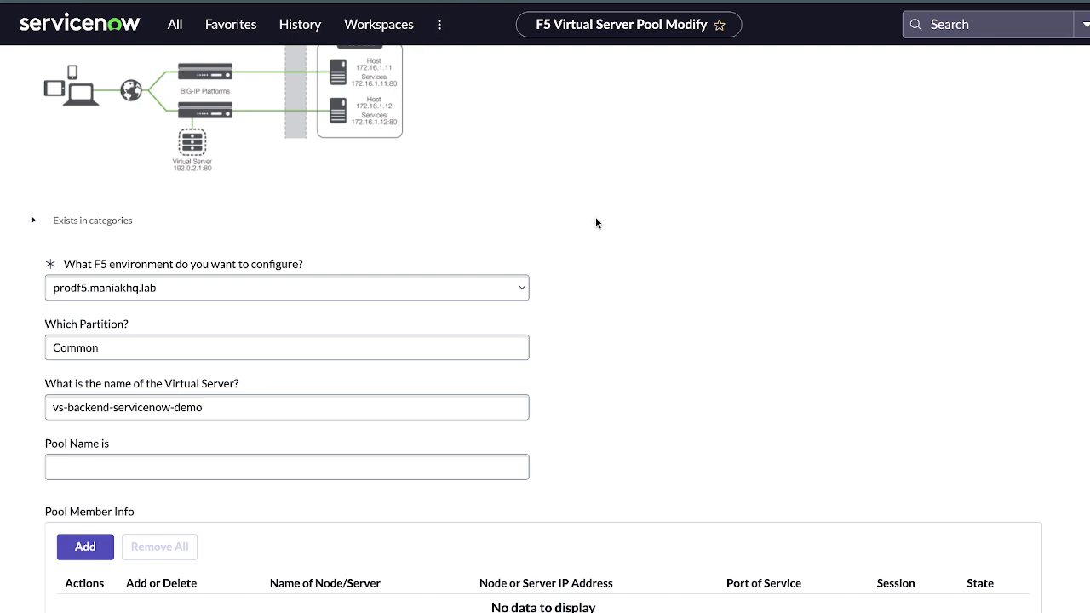
double_click(63, 468)
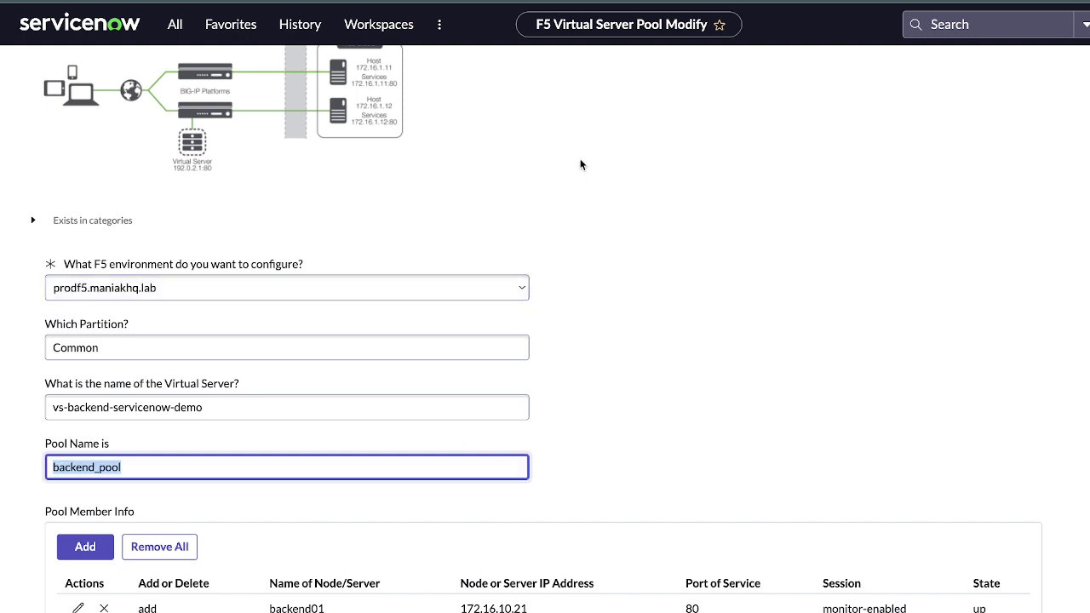
scroll(532, 151, up, 3)
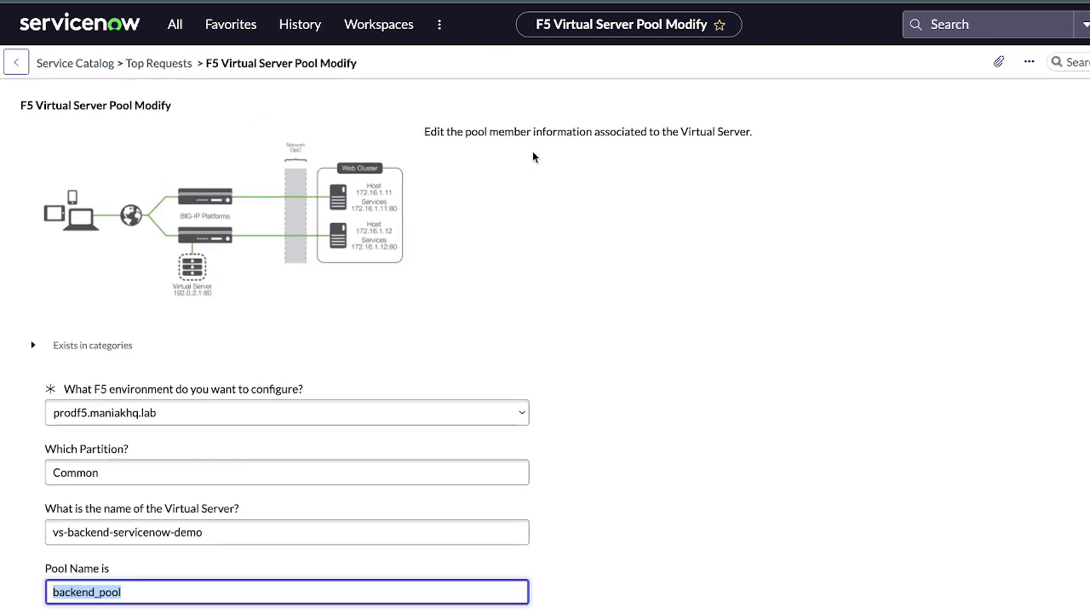
Open the Get VIP Pool Member Info catalog client script and scroll through its code.
right_click(524, 58)
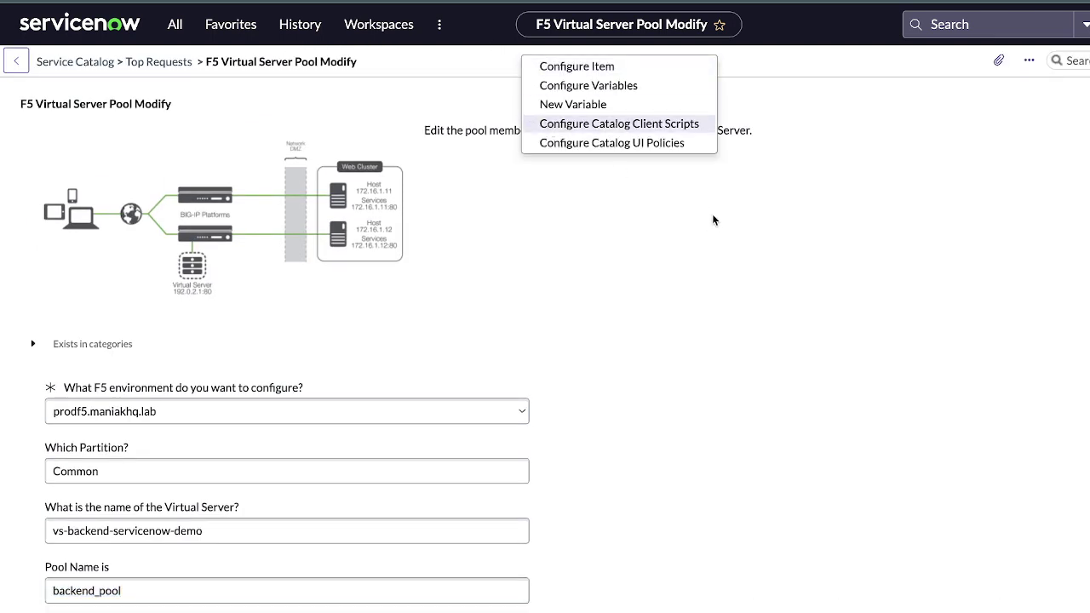
click(149, 180)
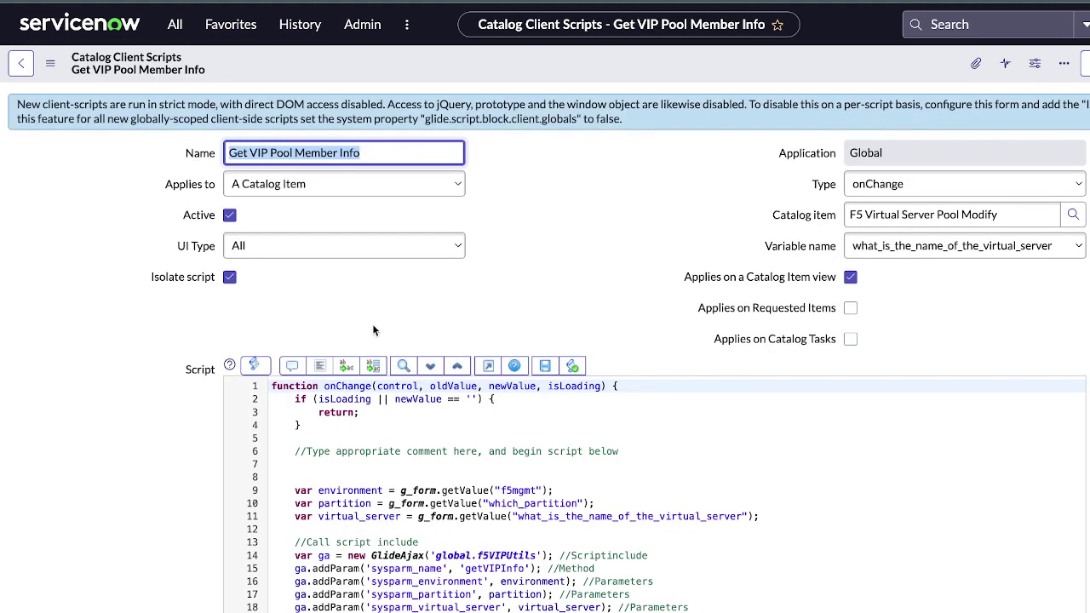
scroll(373, 324, down, 2)
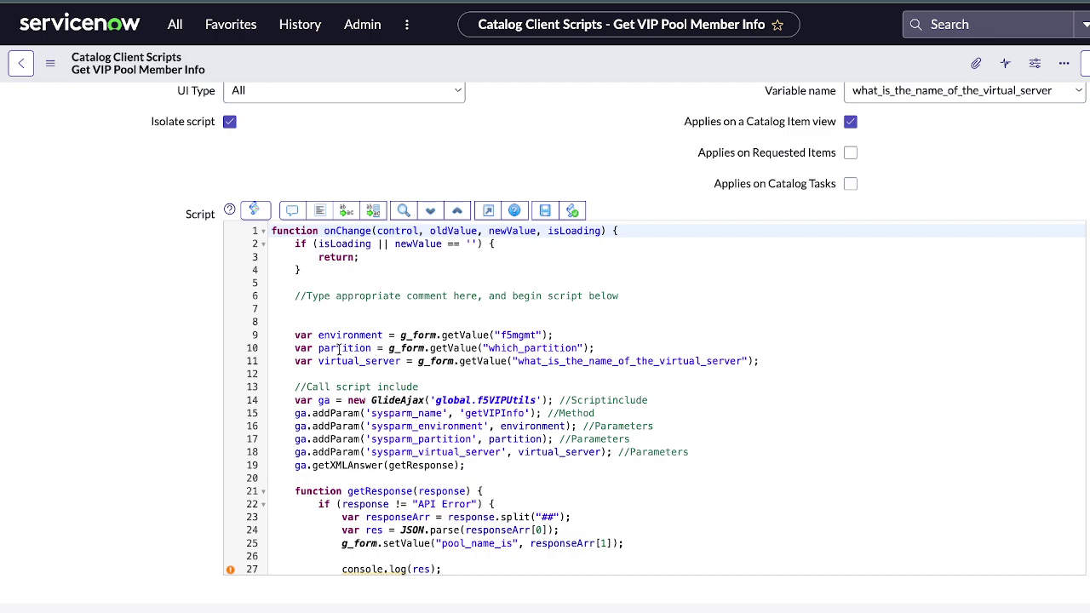
scroll(339, 349, down, 3)
scroll(382, 340, up, 2)
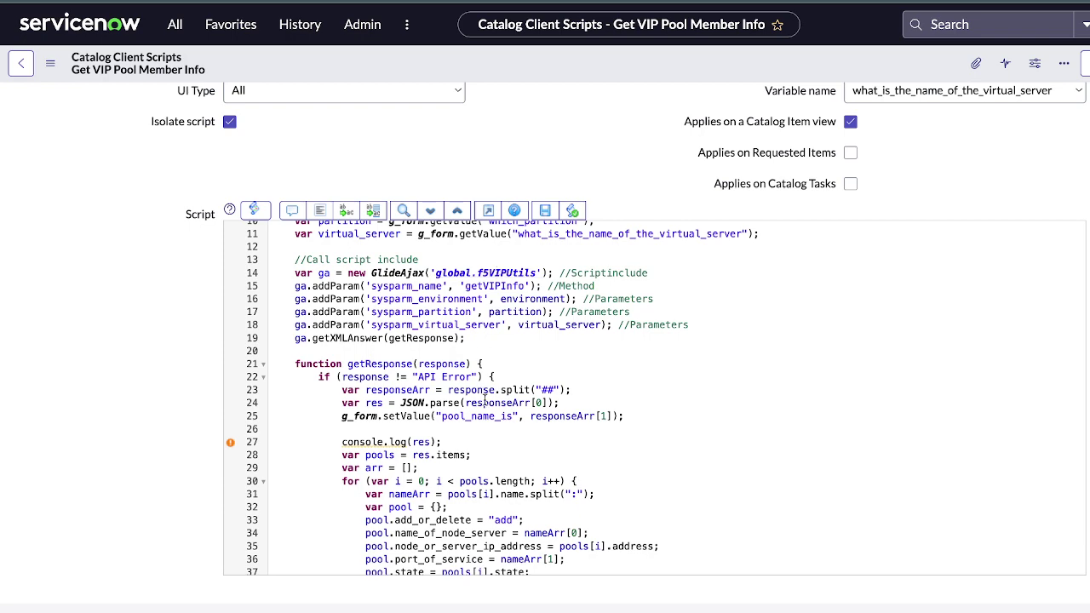
scroll(485, 400, down, 3)
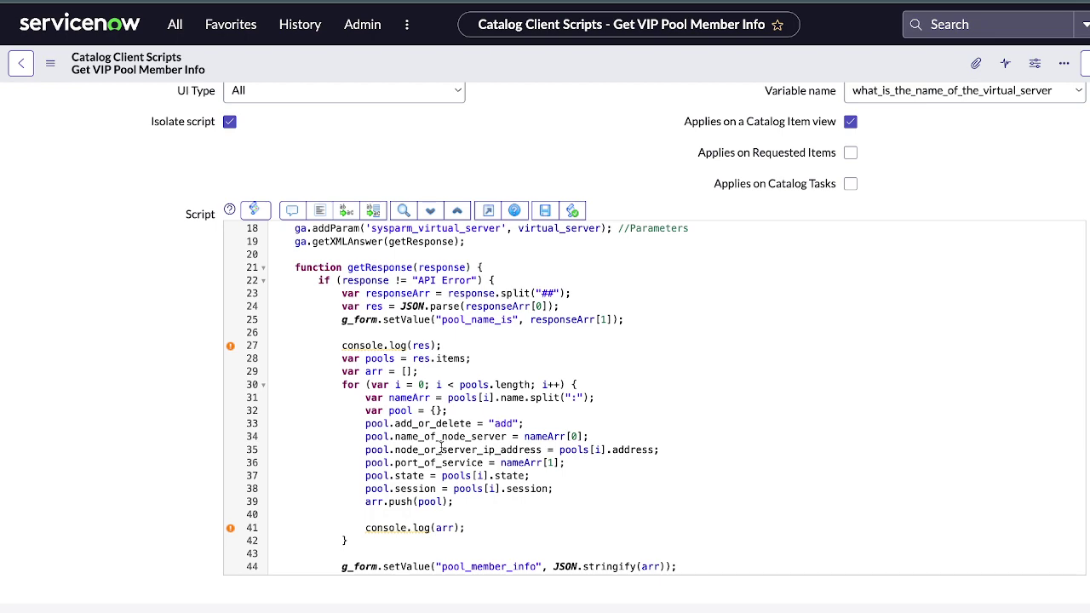
scroll(441, 448, down, 3)
scroll(441, 449, up, 3)
scroll(441, 448, down, 3)
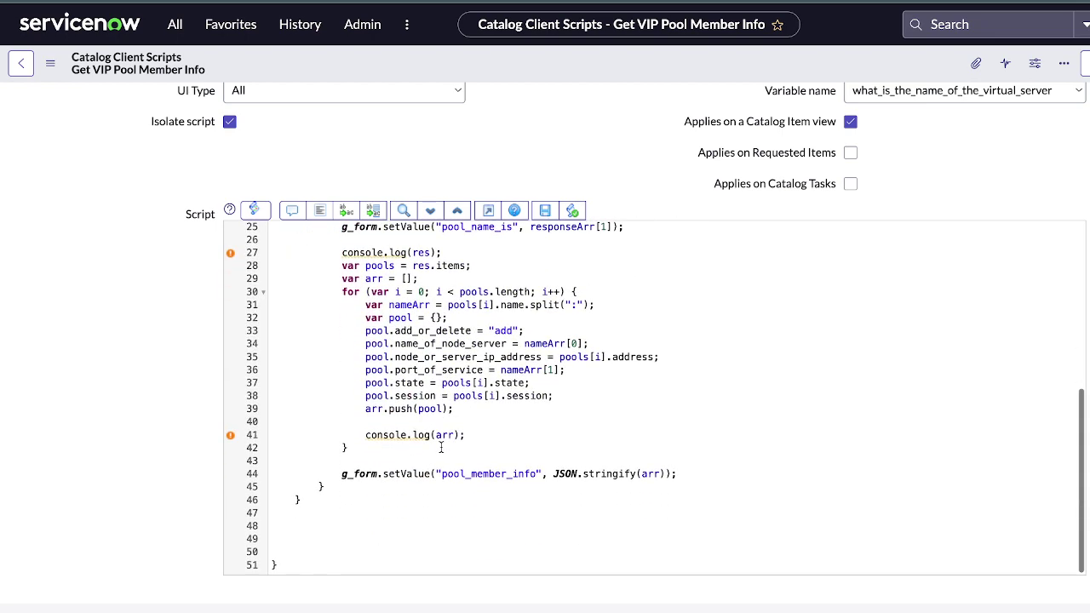
scroll(441, 449, up, 10)
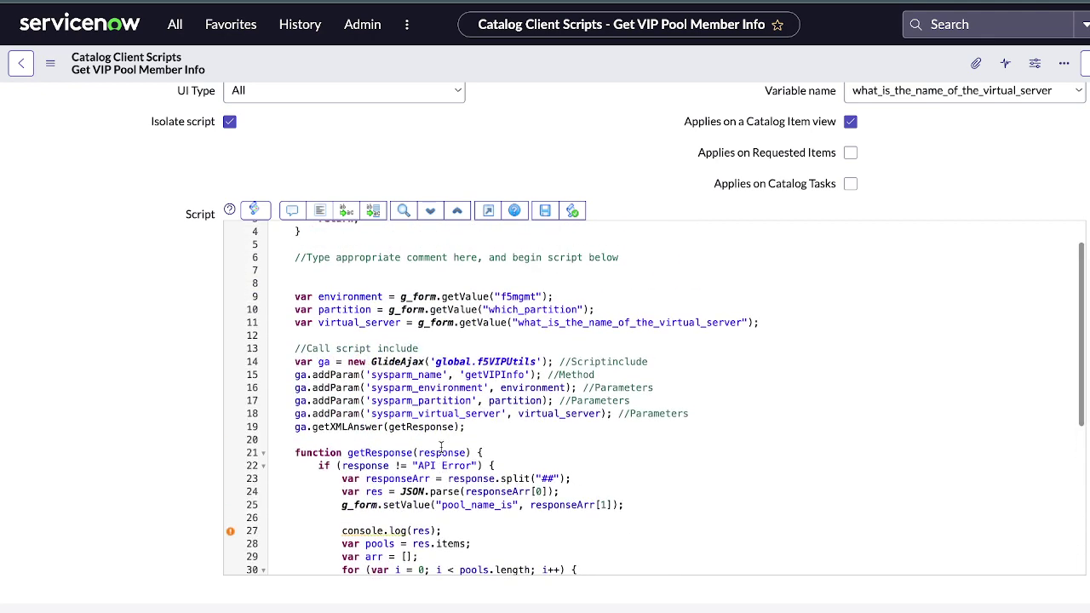
scroll(441, 448, up, 2)
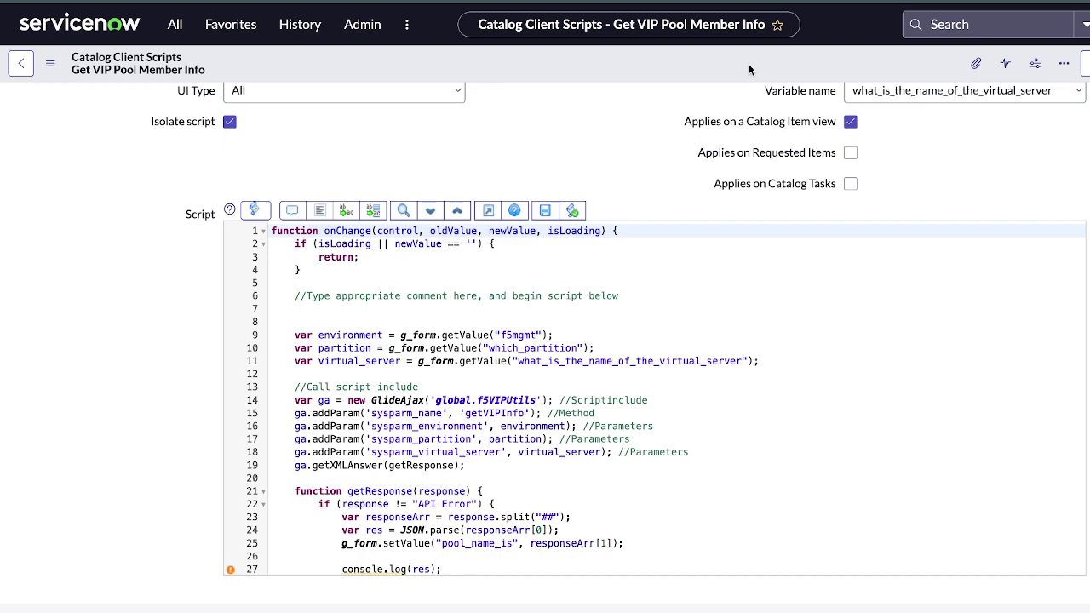
scroll(611, 252, up, 2)
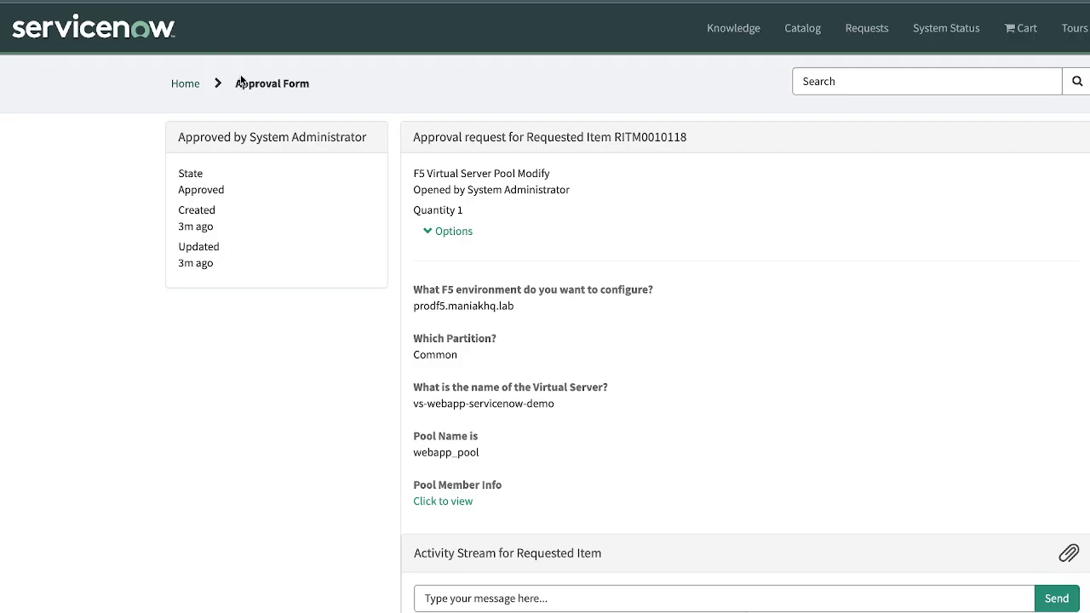
Search the portal for 'f5' and open the F5 Virtual Server Pool Modify item.
click(183, 82)
click(331, 238)
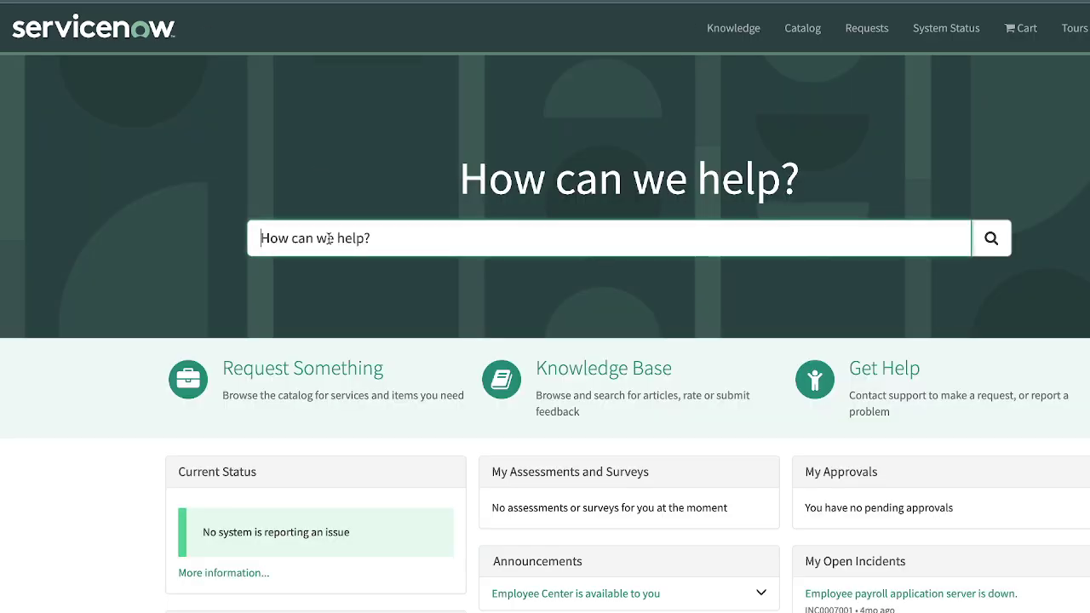
text(f5)
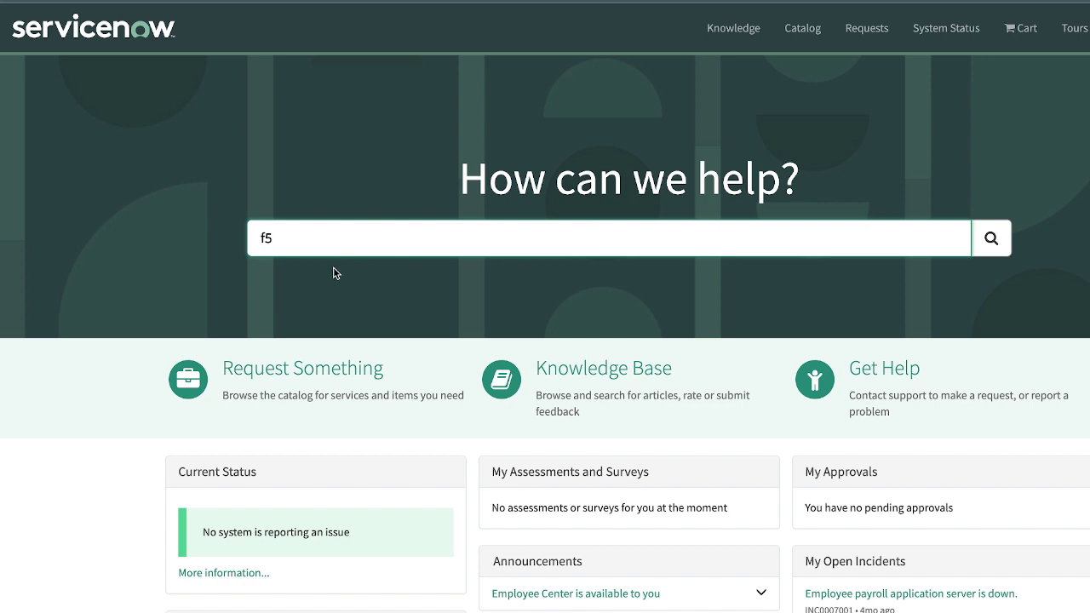
key(Return)
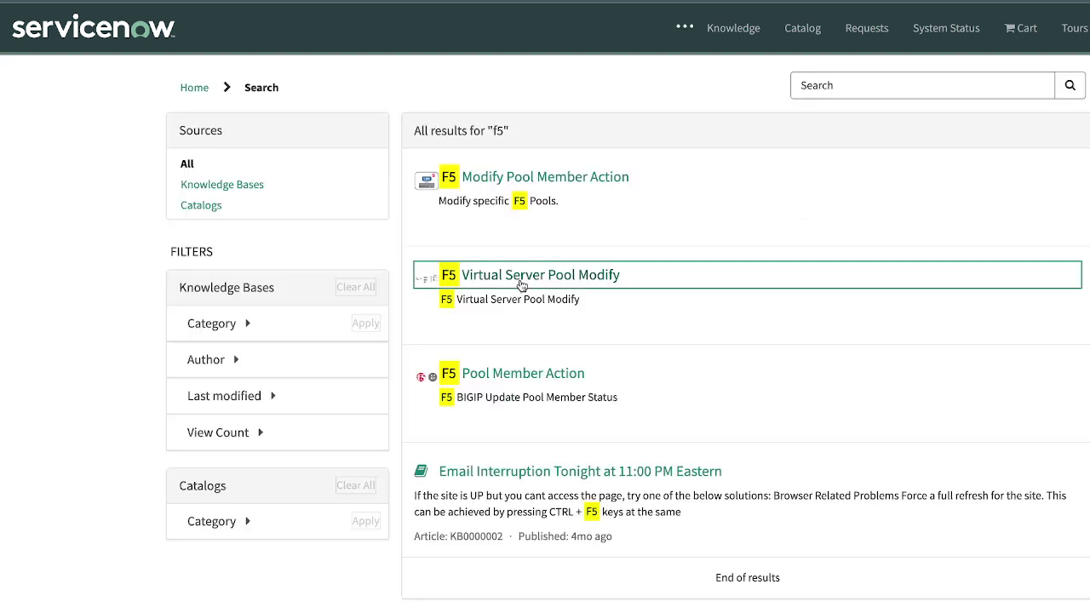
click(521, 283)
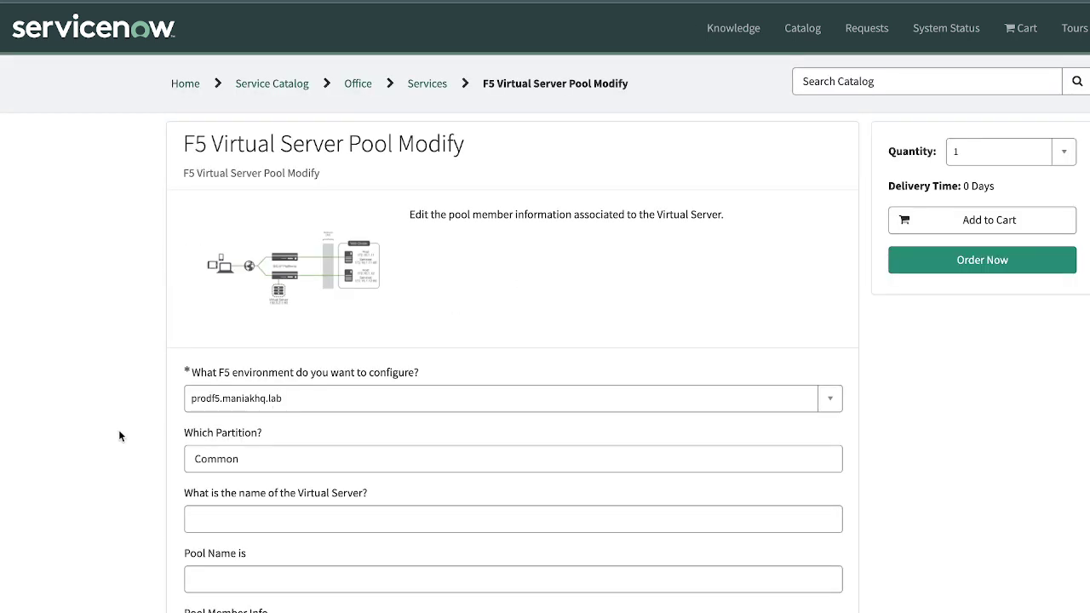
Enter vs-backend-servicenow-demo as the Virtual Server so backend_pool auto-fills.
scroll(119, 436, down, 1)
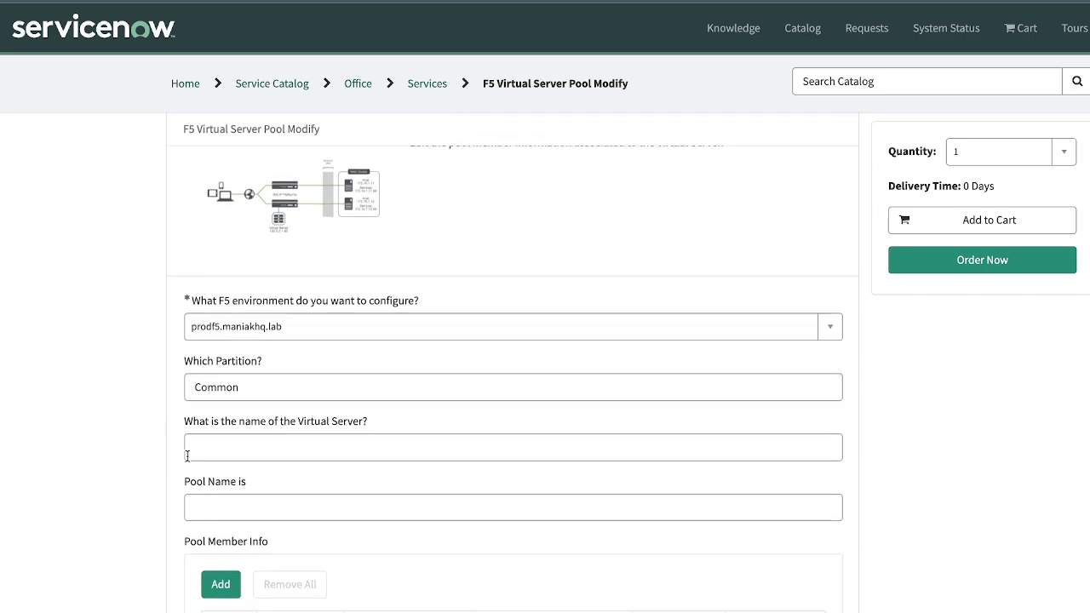
click(205, 448)
text(vs-backend-servicenow-demo)
click(145, 454)
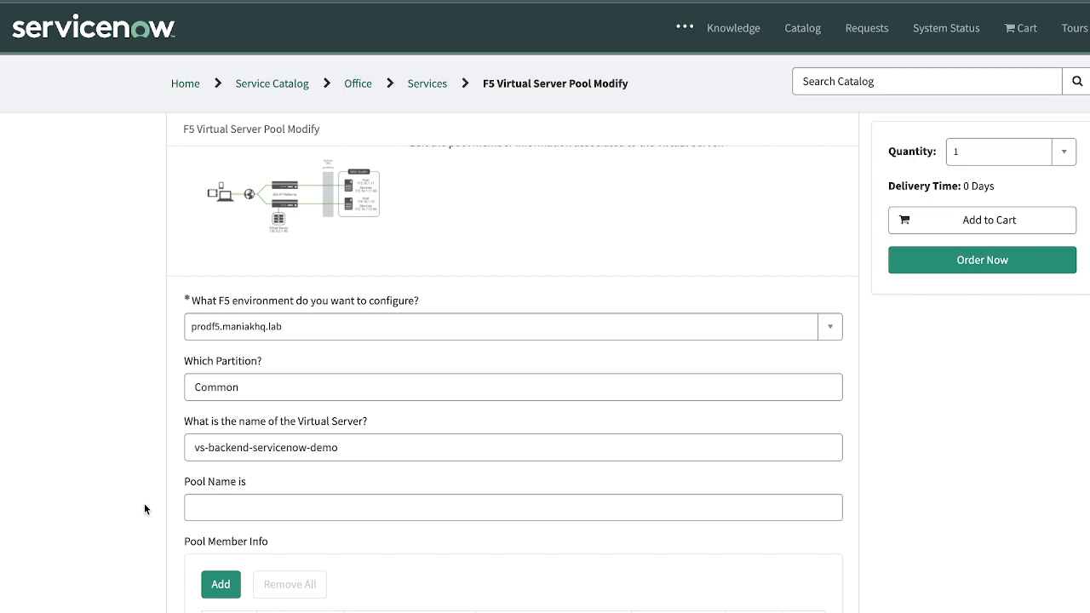
scroll(145, 509, down, 1)
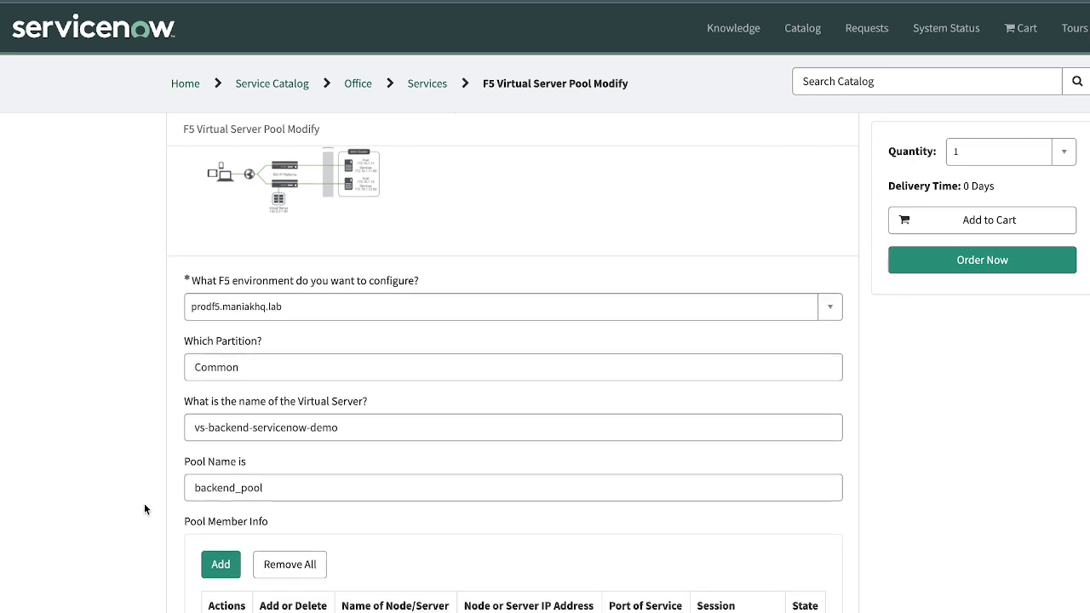